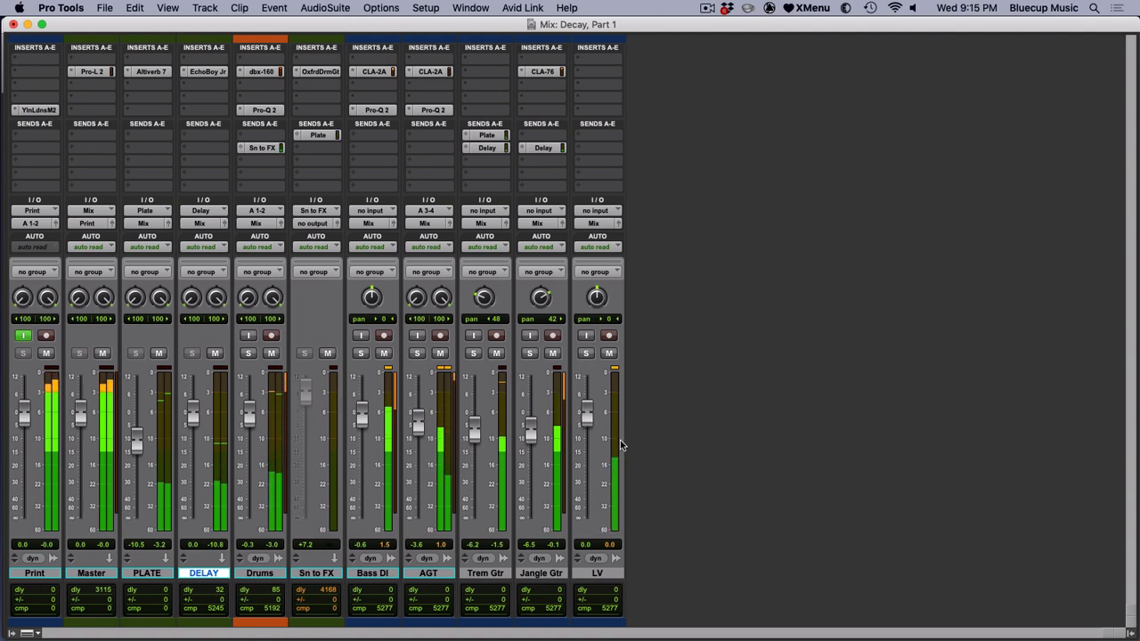
- Solo the LV track and add the CLA-2A (mono) compressor in its second insert slot, keeping the plug-in window clear of the inserts
left_click(586, 352)
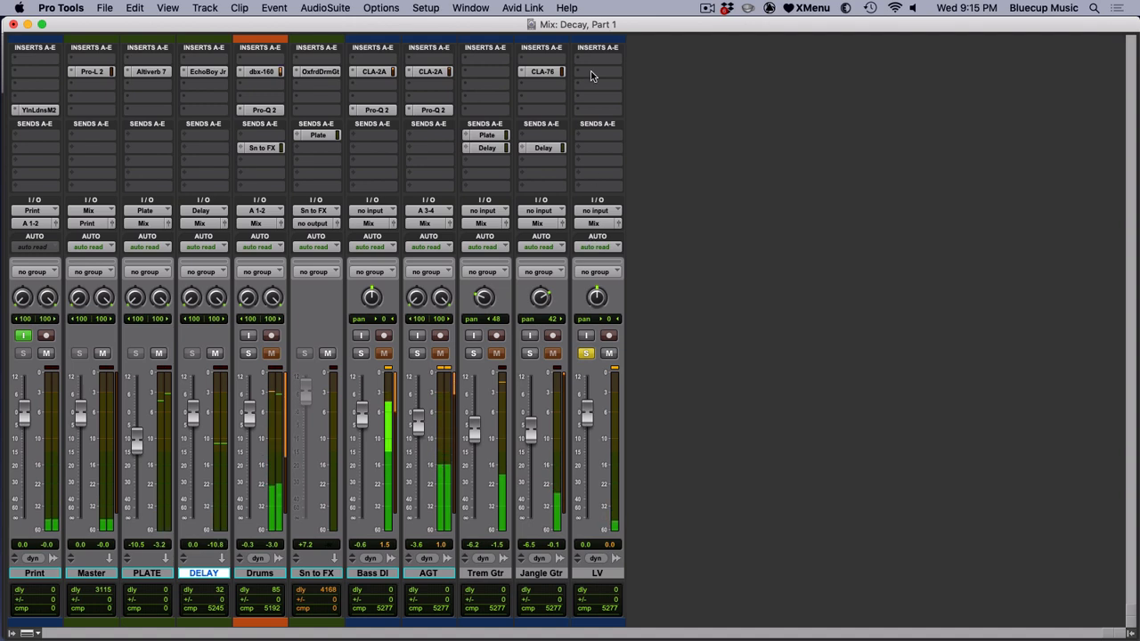
left_click(590, 76)
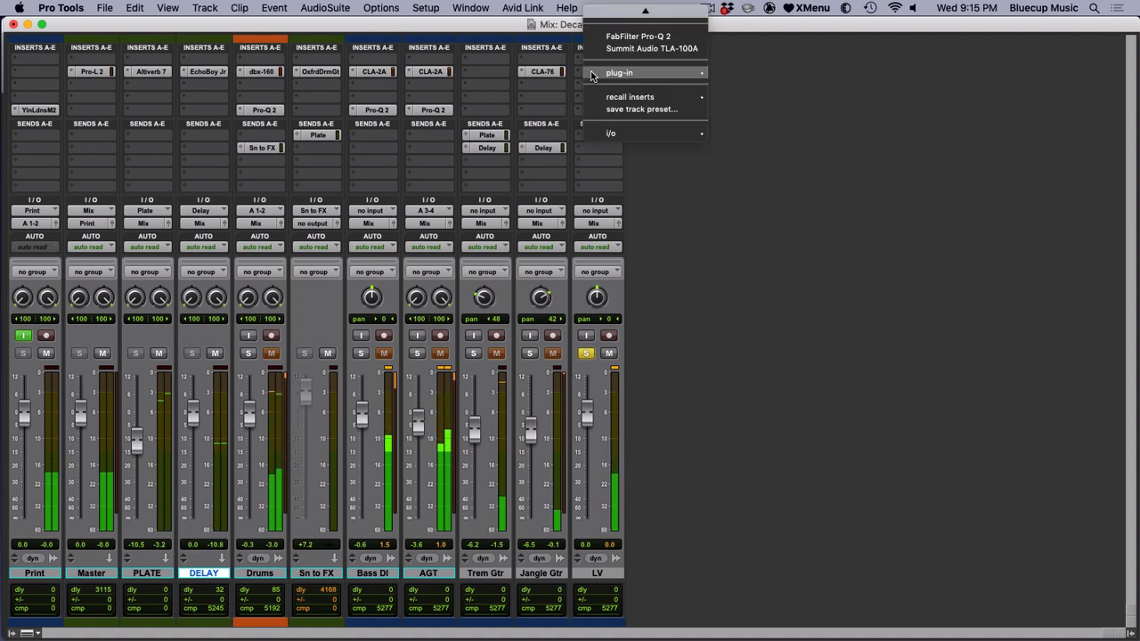
mouse_move(645, 79)
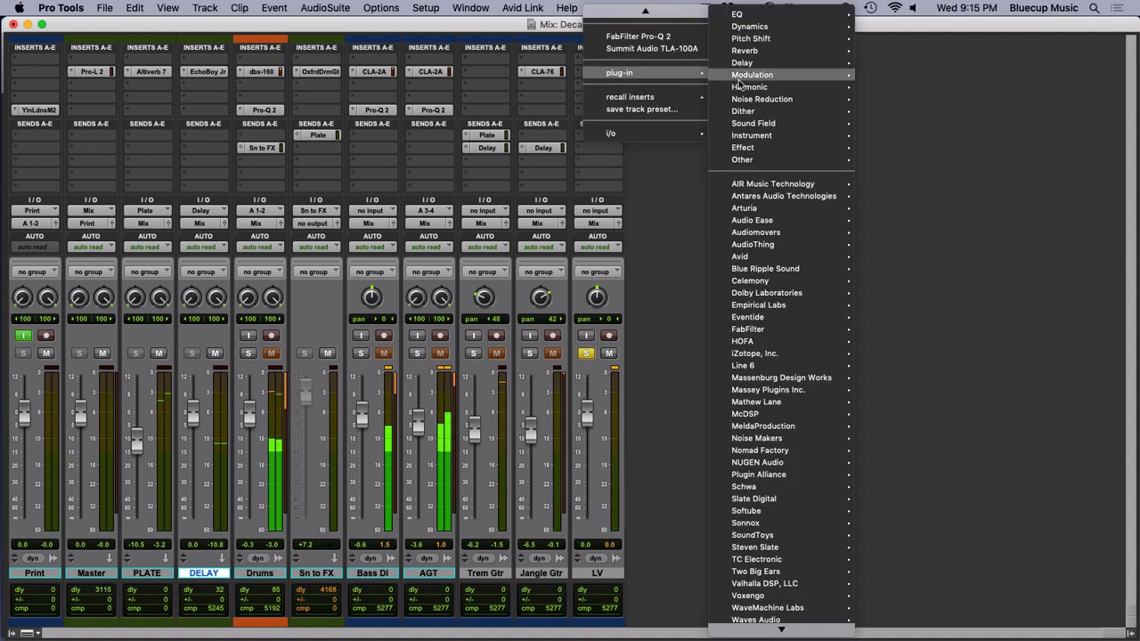
mouse_move(759, 27)
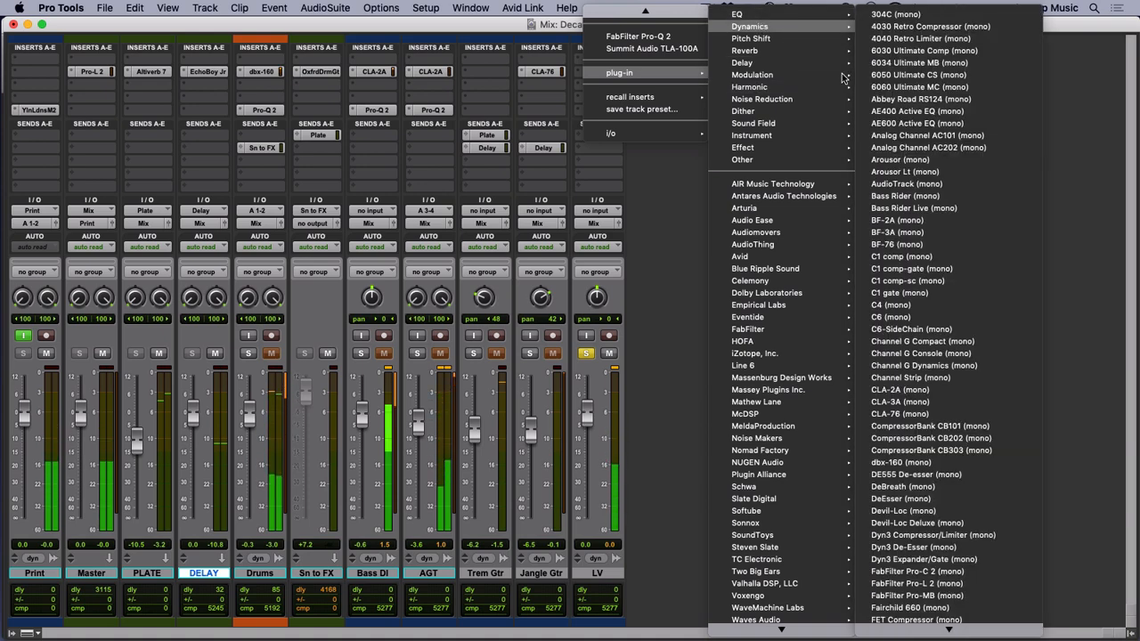
left_click(901, 390)
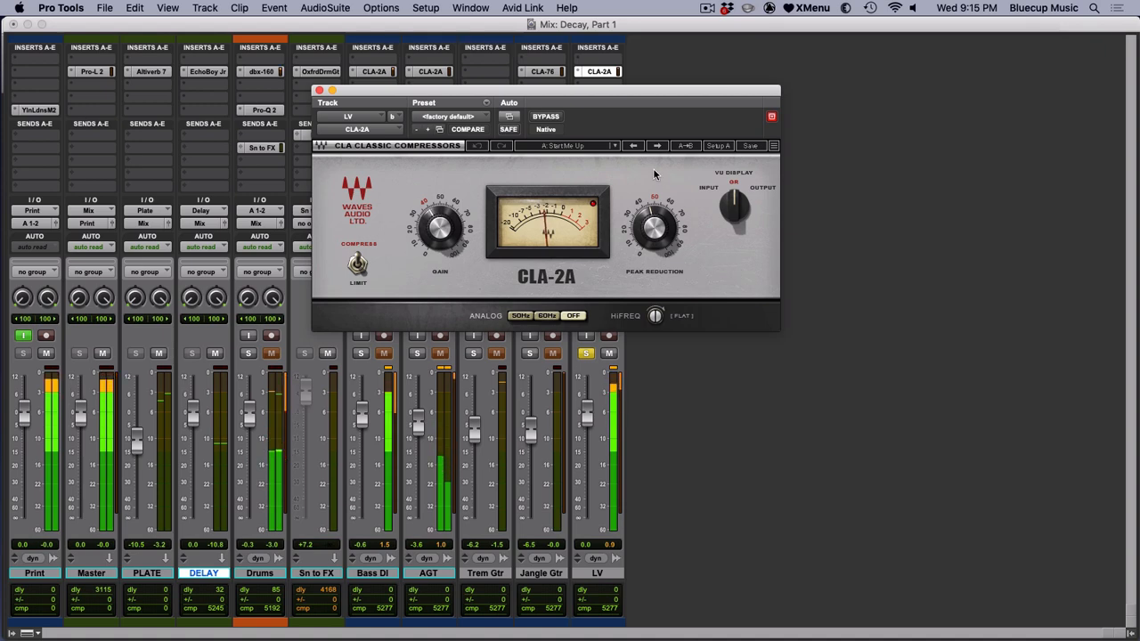
left_click_drag(555, 92, 714, 90)
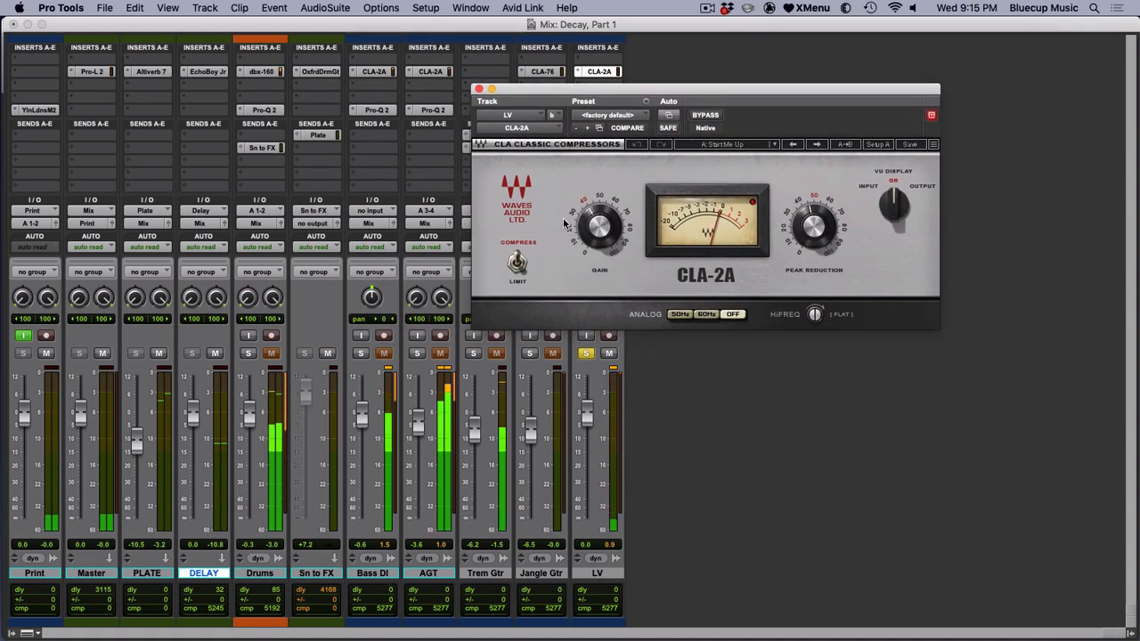
- Compare the lead vocal with the CLA-2A bypassed and active, and fine-tune the compressor's Peak Reduction
left_click(705, 115)
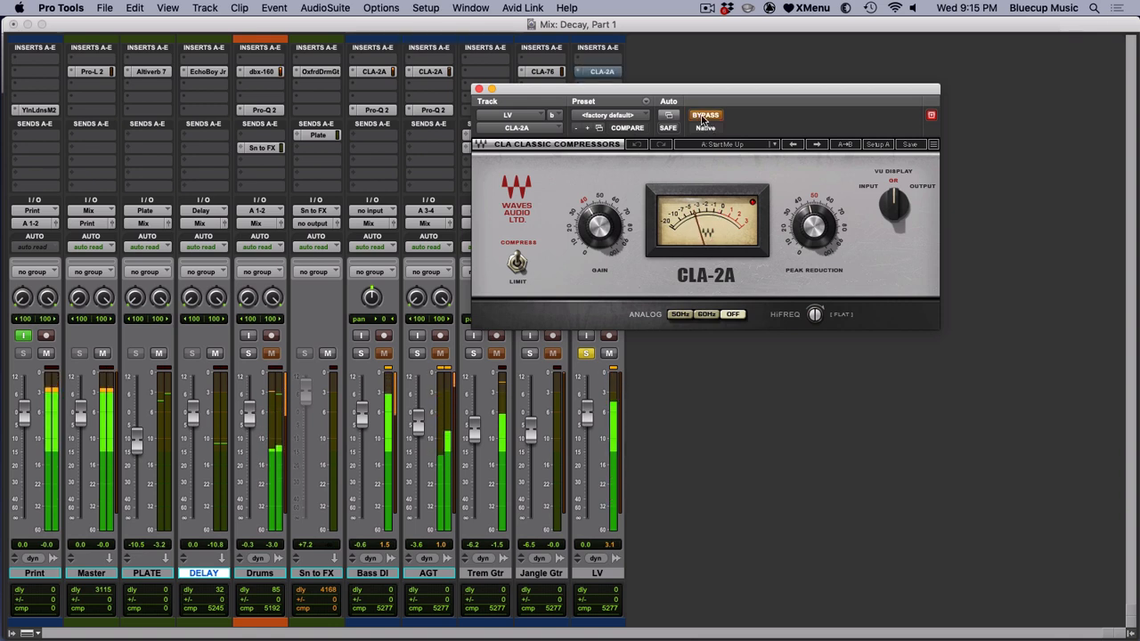
left_click(704, 115)
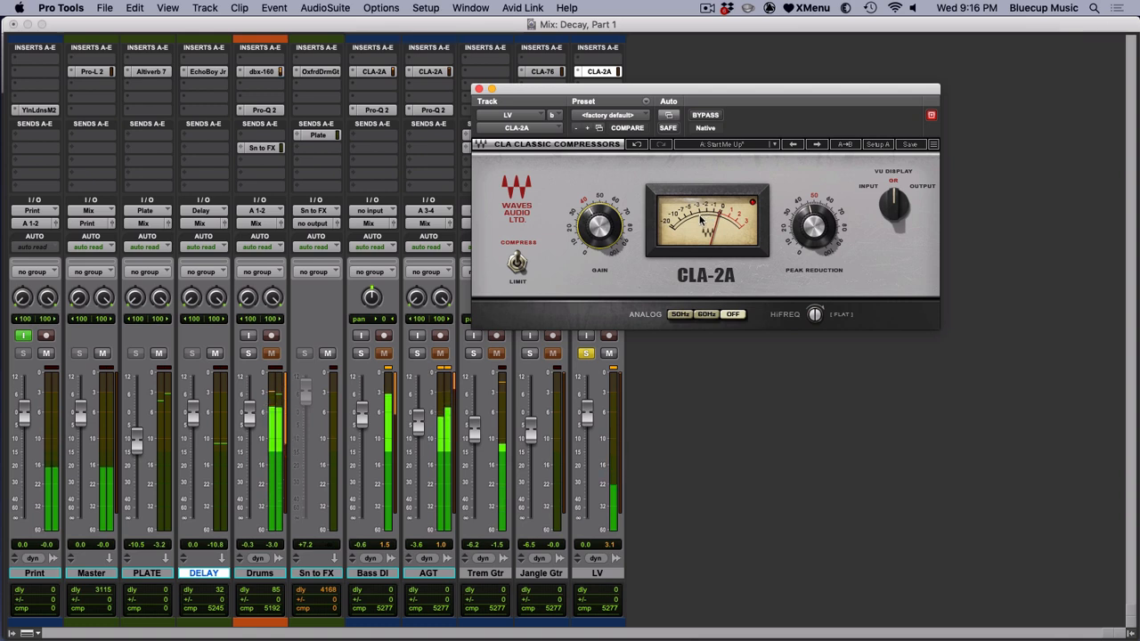
mouse_move(602, 229)
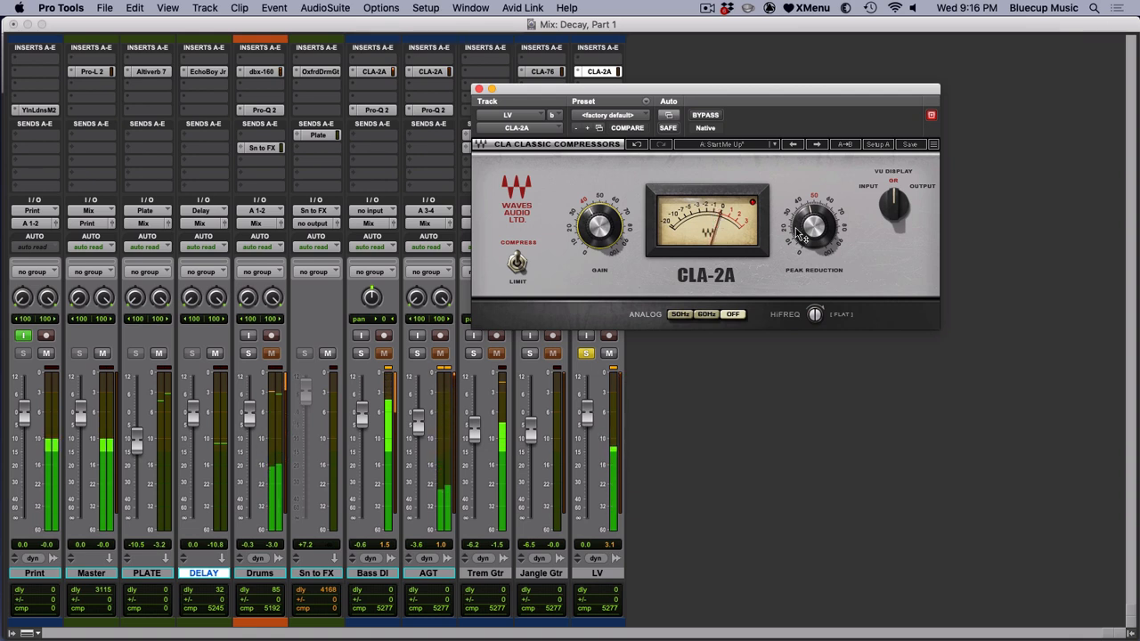
mouse_move(812, 247)
mouse_move(814, 232)
left_mouse_down()
mouse_move(814, 220)
mouse_move(814, 231)
left_mouse_up()
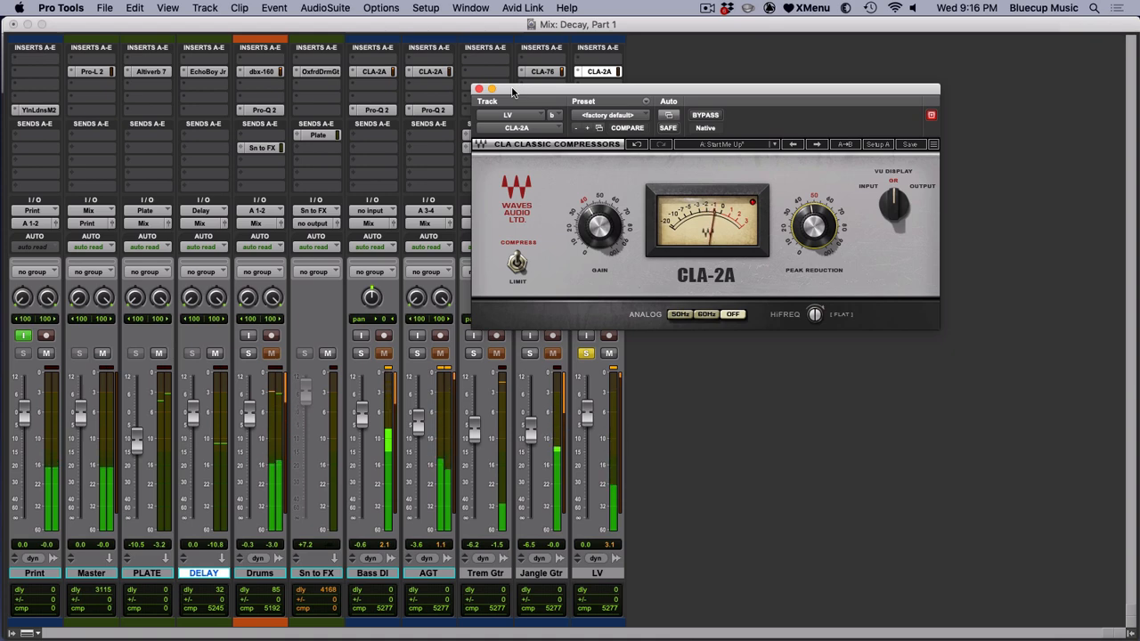
- Add FabFilter Pro-Q 2 in the fifth insert slot of the LV track
left_click_drag(512, 89, 681, 140)
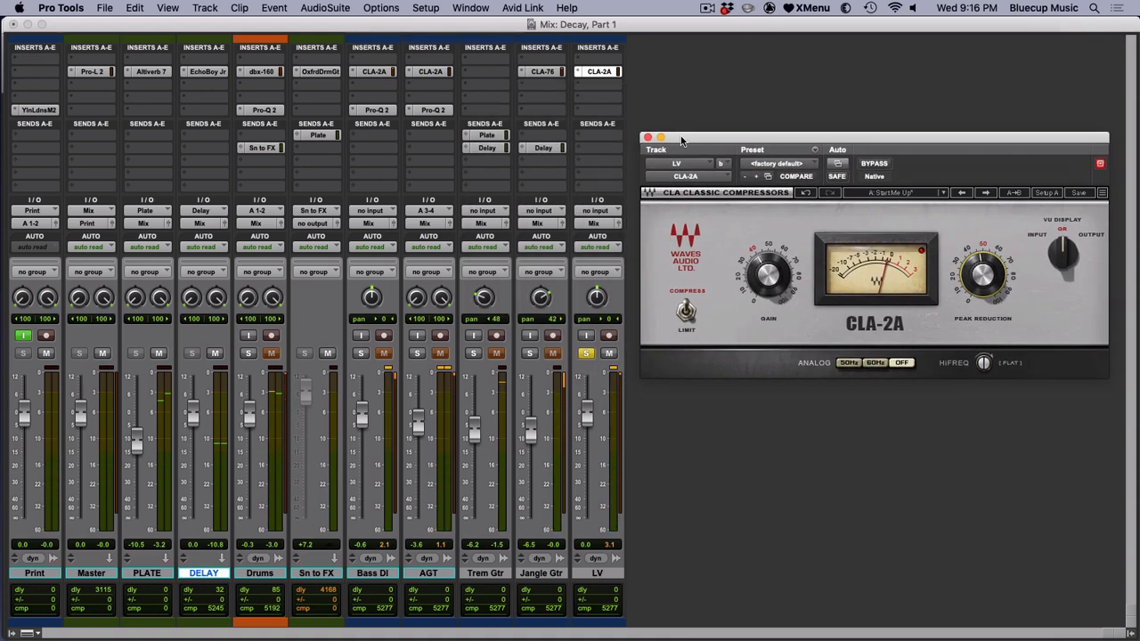
left_click(602, 111)
left_click(623, 77)
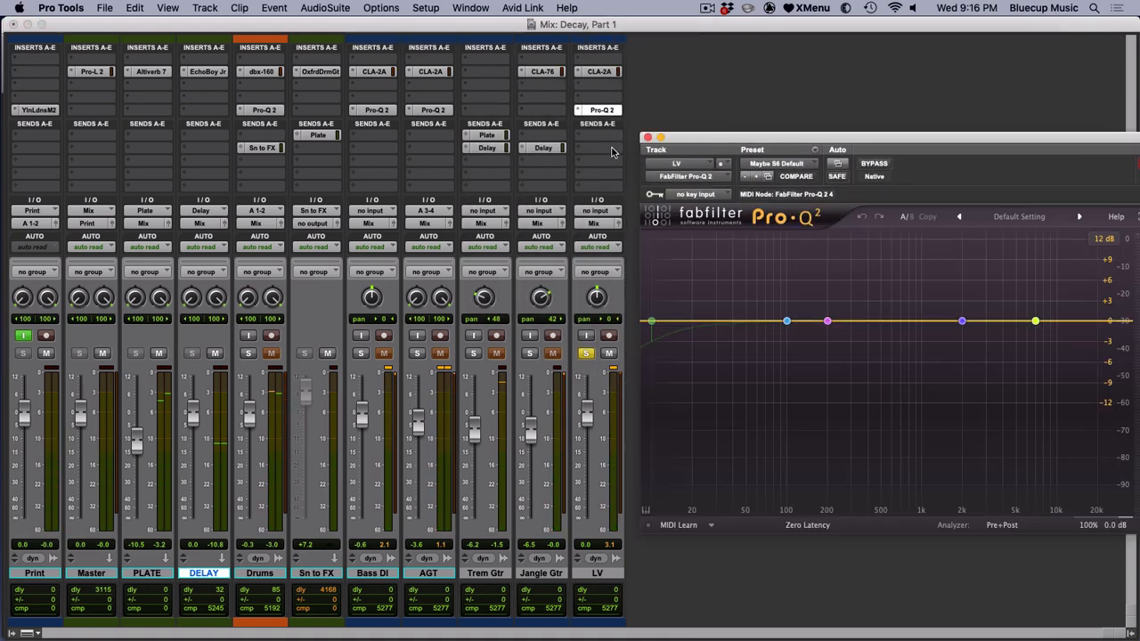
- Move the vocal EQ's low-cut band to about 38.5 Hz and enable it
left_click(651, 322)
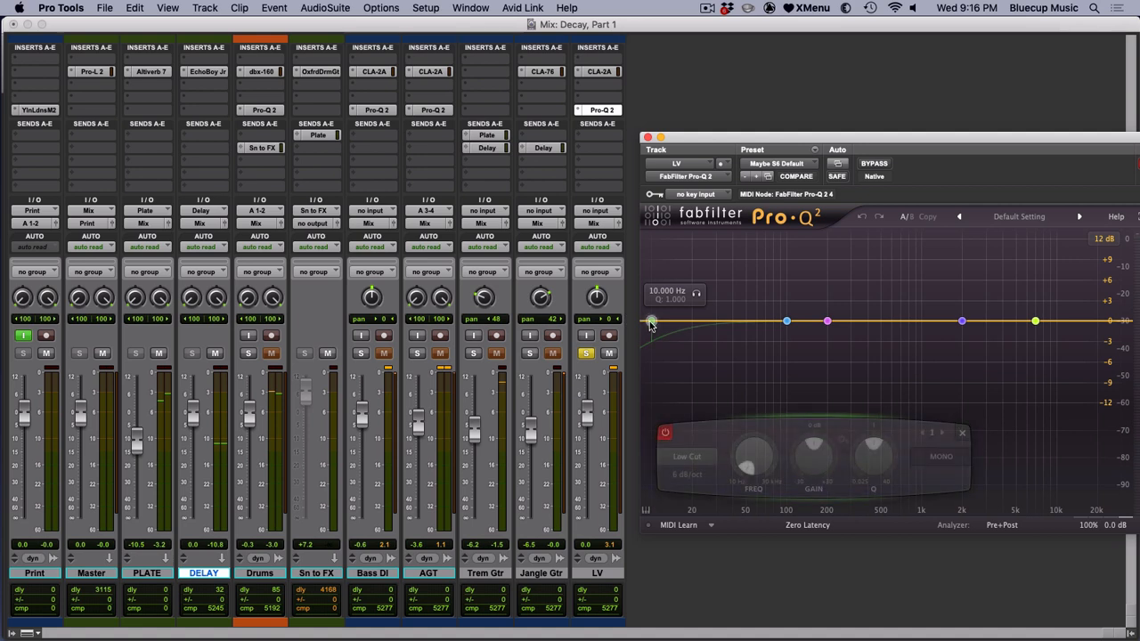
right_click(651, 321)
left_click(650, 323)
left_click_drag(651, 321, 730, 323)
right_click(736, 330)
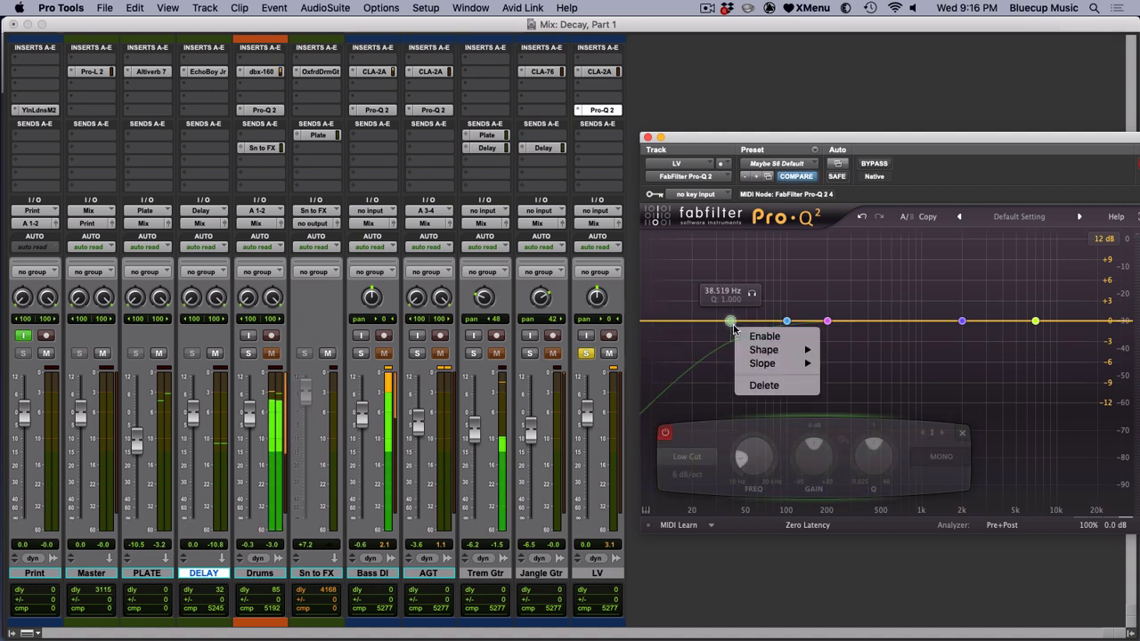
left_click(759, 337)
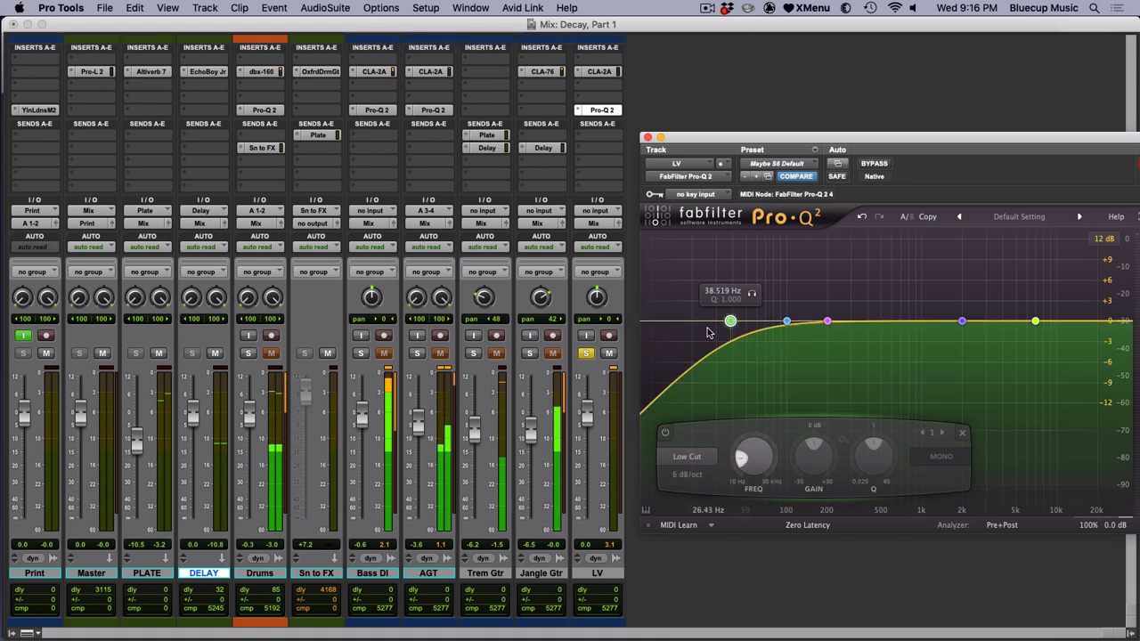
- In the Edit window, play the lead vocal from 8|4|000 and raise the EQ's low cut to about 208 Hz
key("super+equal")
key("space")
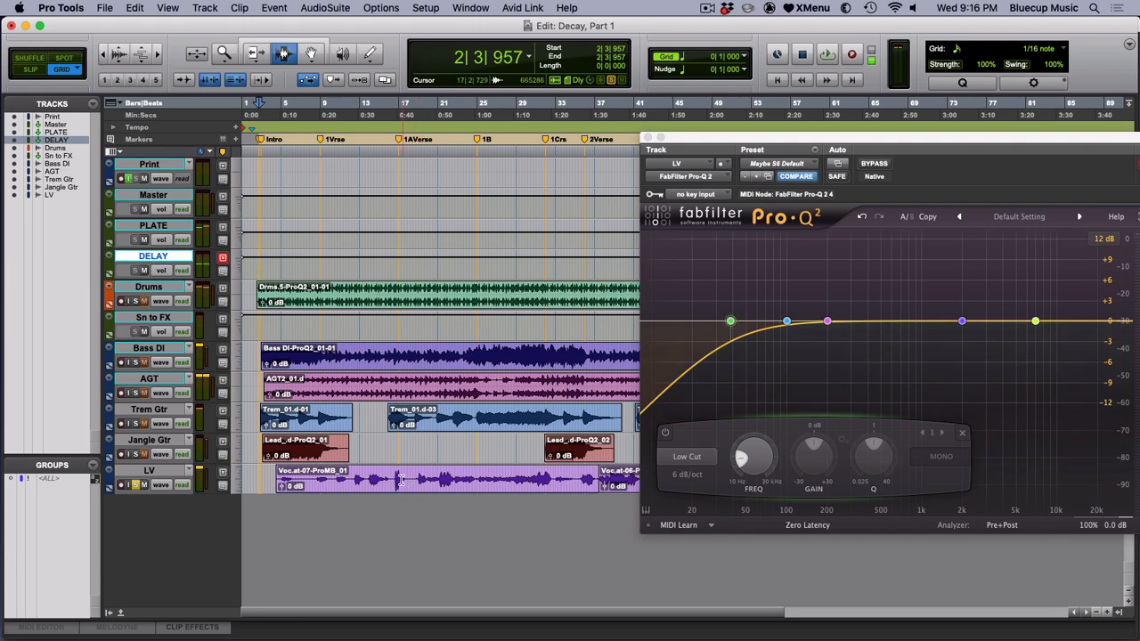
left_click(325, 480)
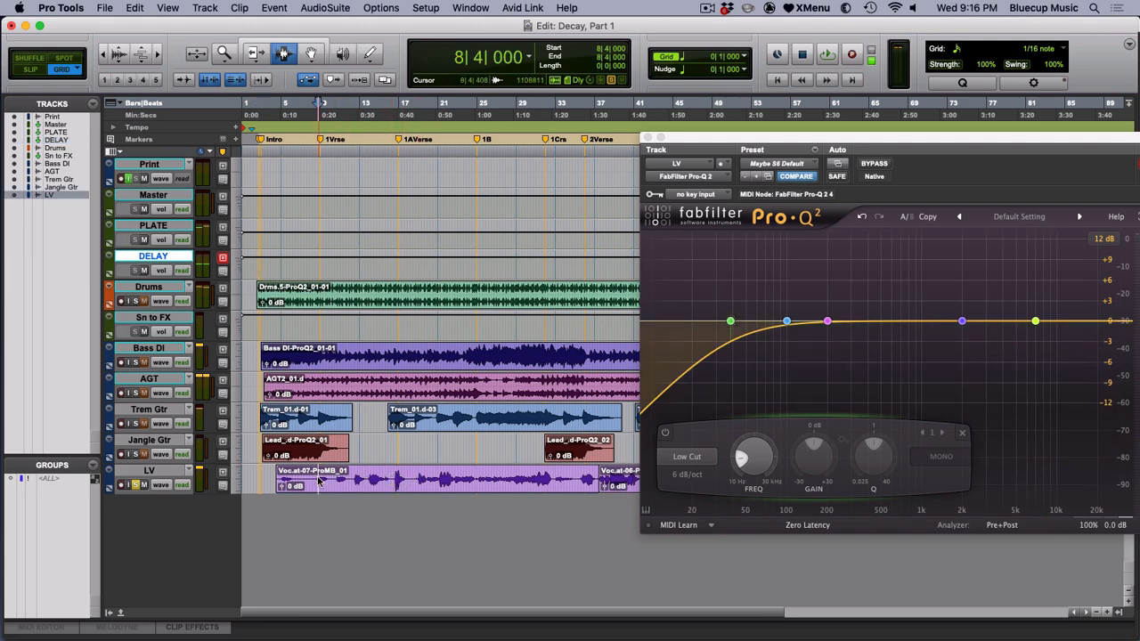
key("space")
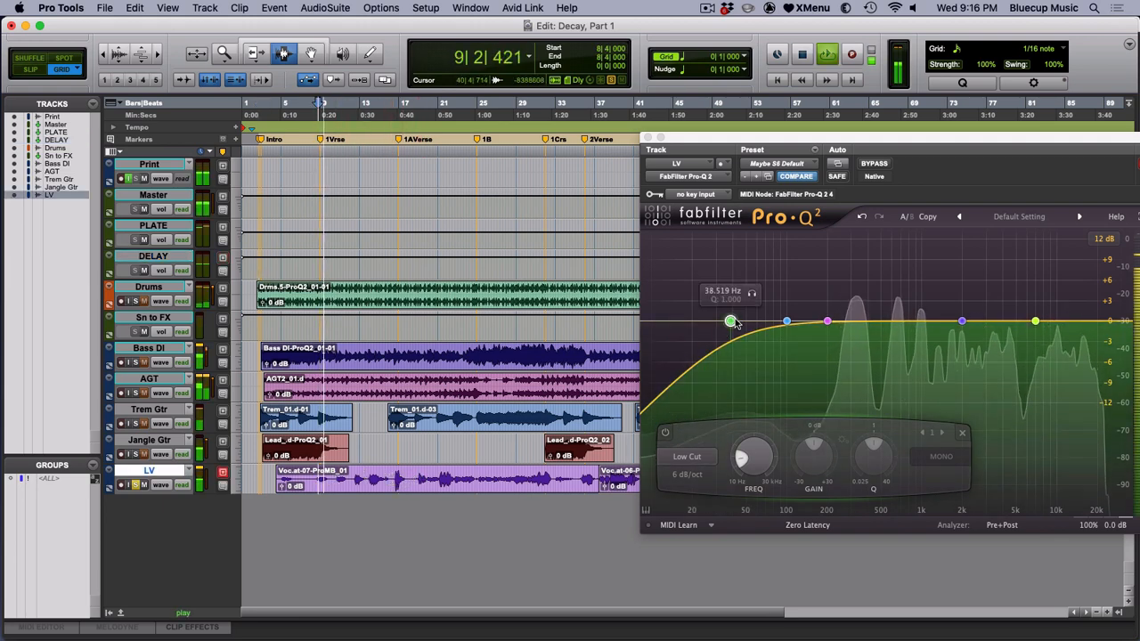
left_click_drag(730, 320, 828, 321)
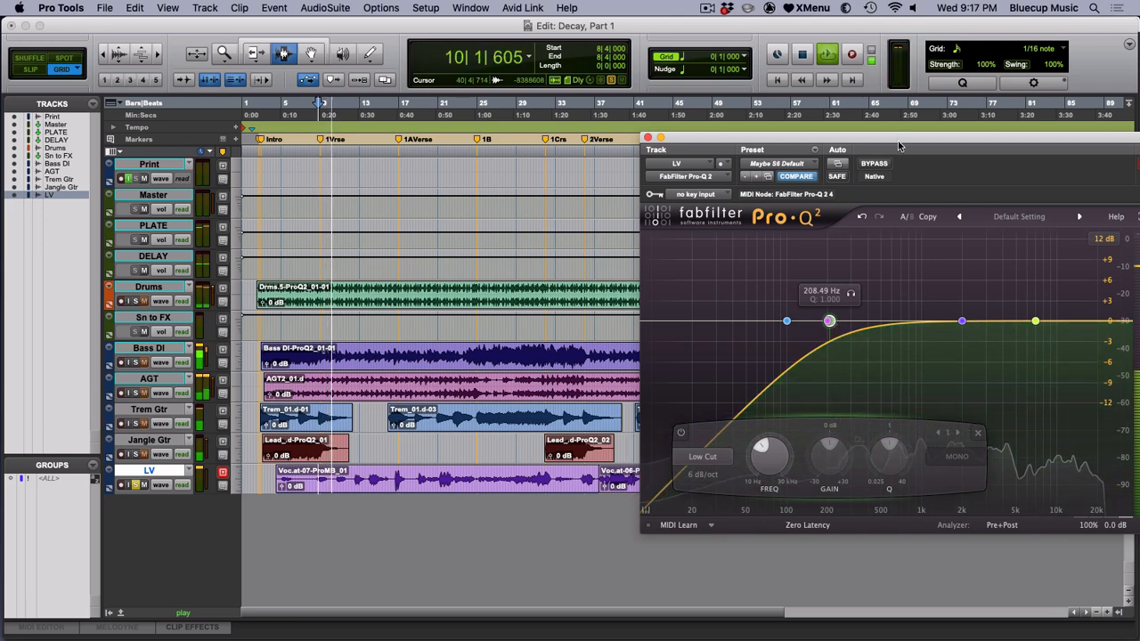
left_click_drag(855, 138, 563, 134)
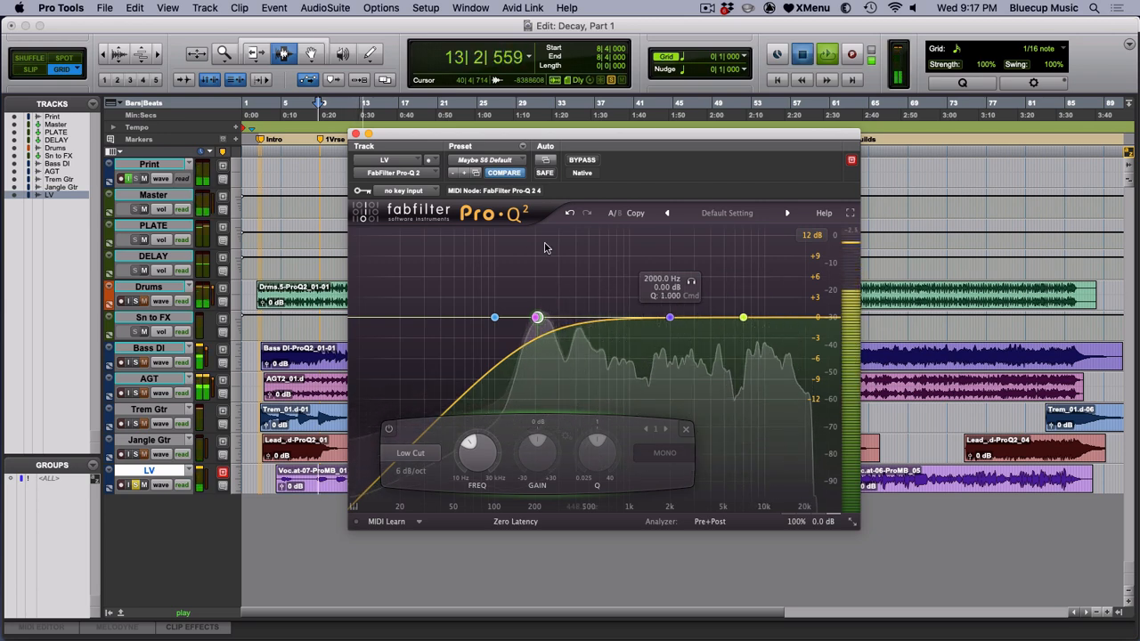
key("space")
- Return to the Mix window and add the Waves RDeEsser (mono) on the LV track directly after the CLA-2A
key("super+equal")
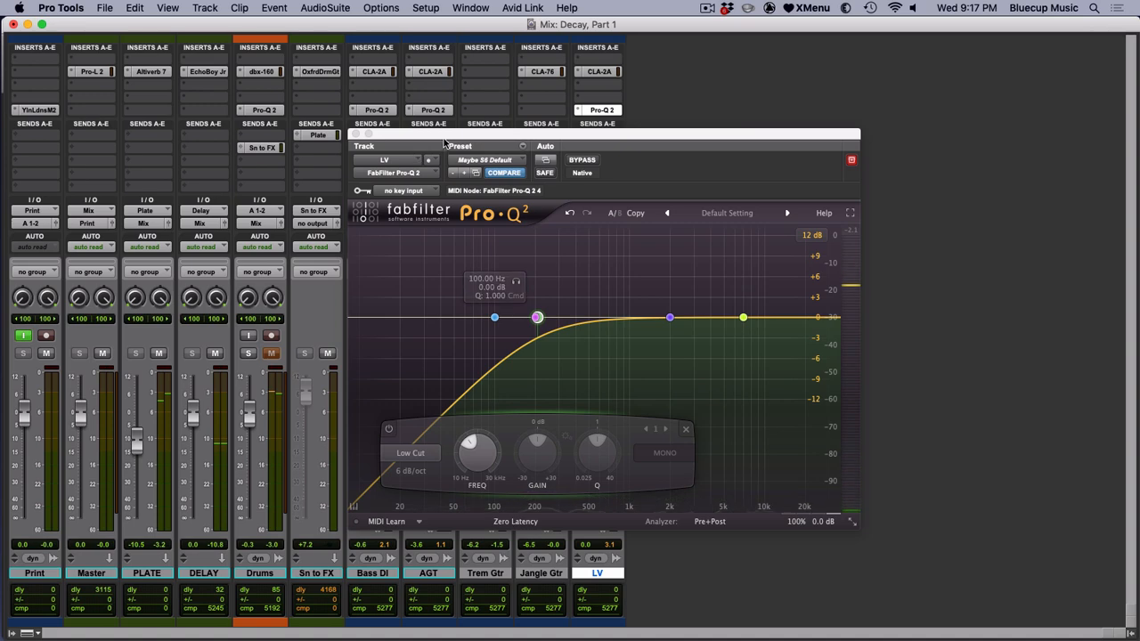
left_click_drag(445, 141, 2, 198)
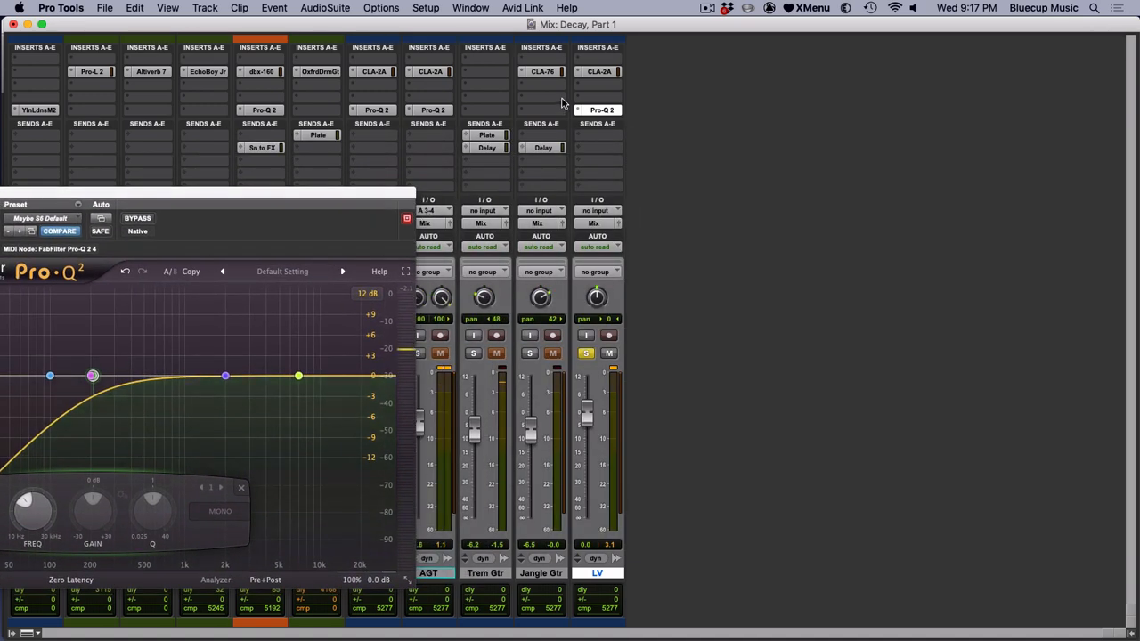
left_click(602, 93)
mouse_move(677, 86)
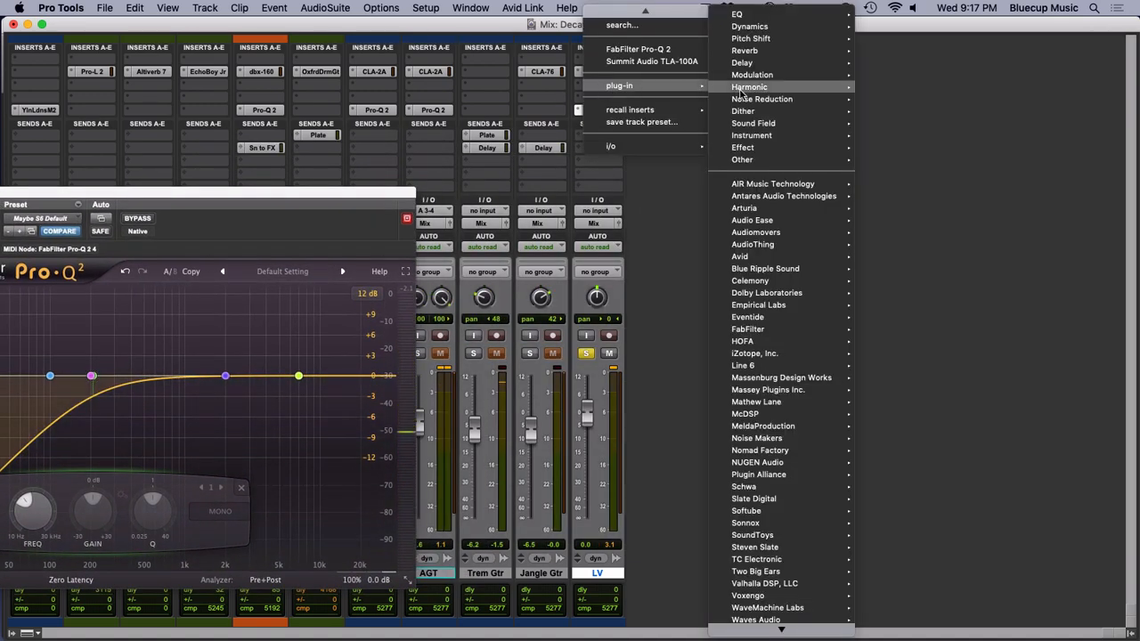
mouse_move(741, 89)
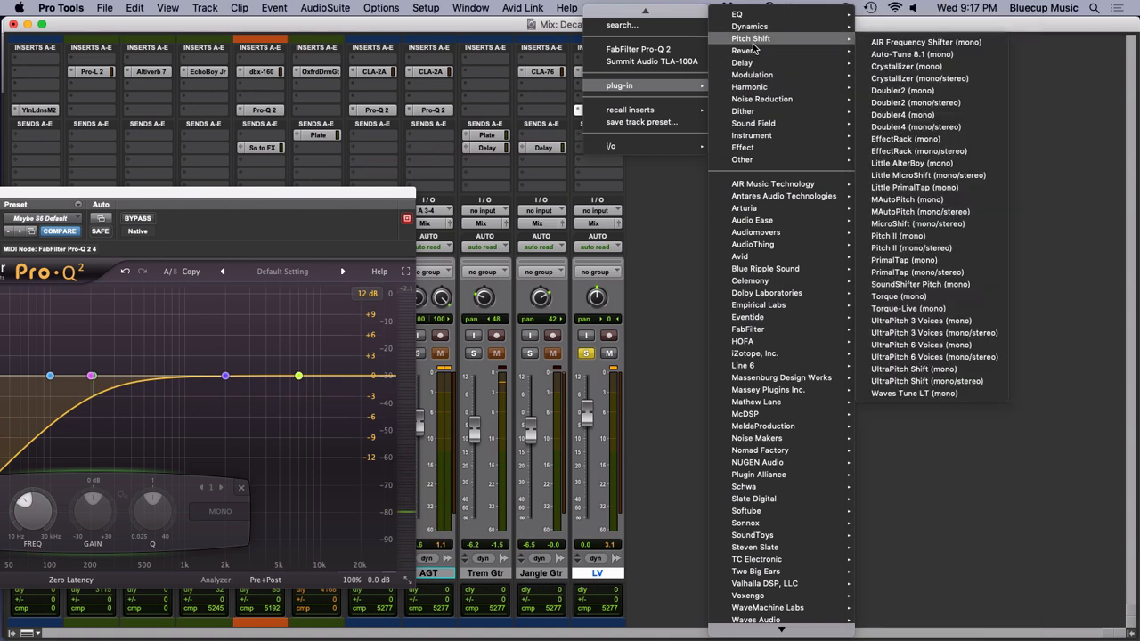
mouse_move(770, 637)
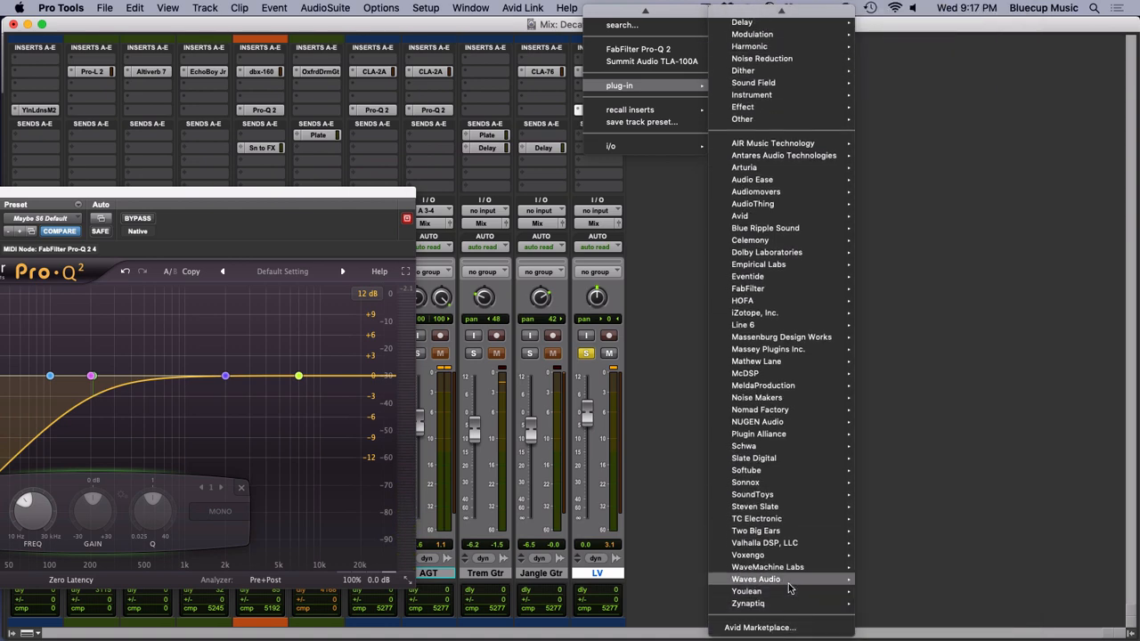
mouse_move(758, 580)
mouse_move(910, 632)
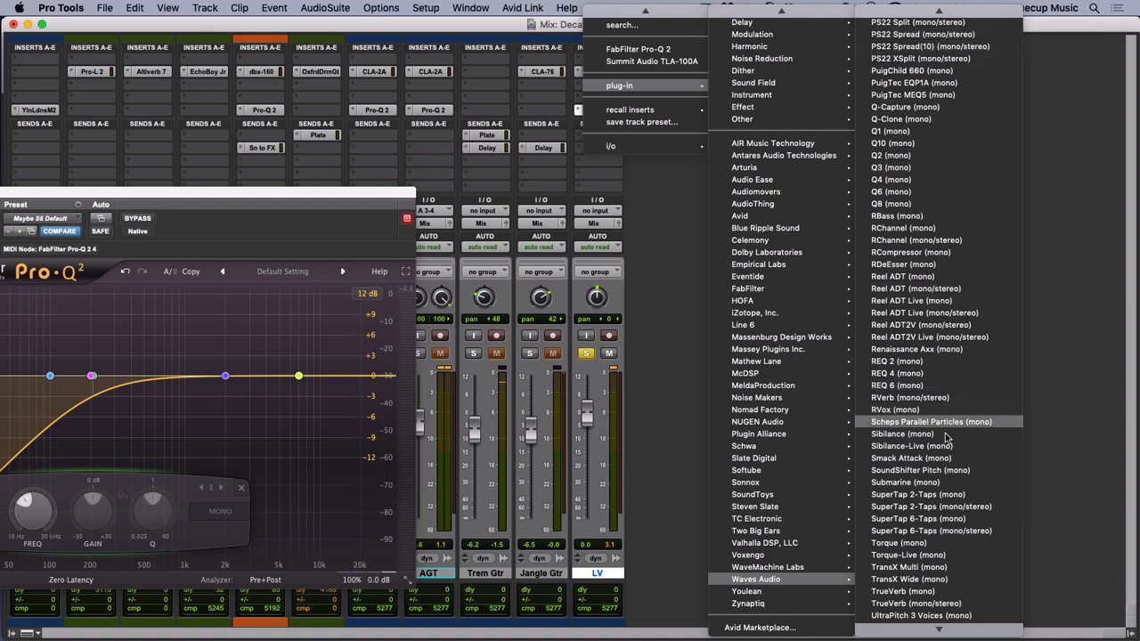
left_click(918, 266)
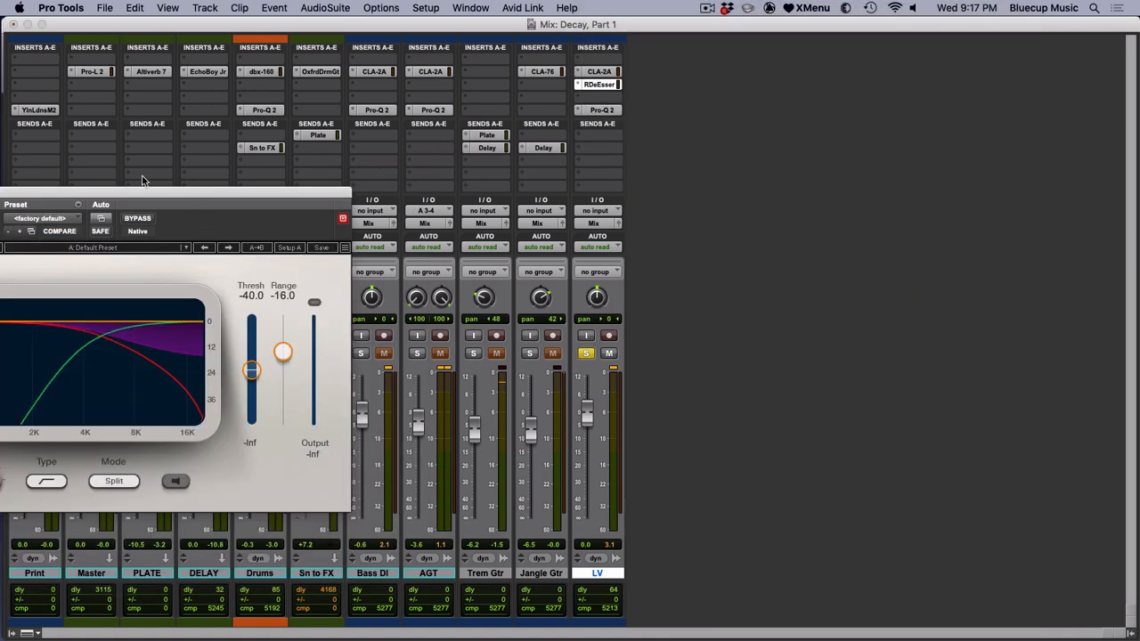
left_click_drag(121, 192, 603, 167)
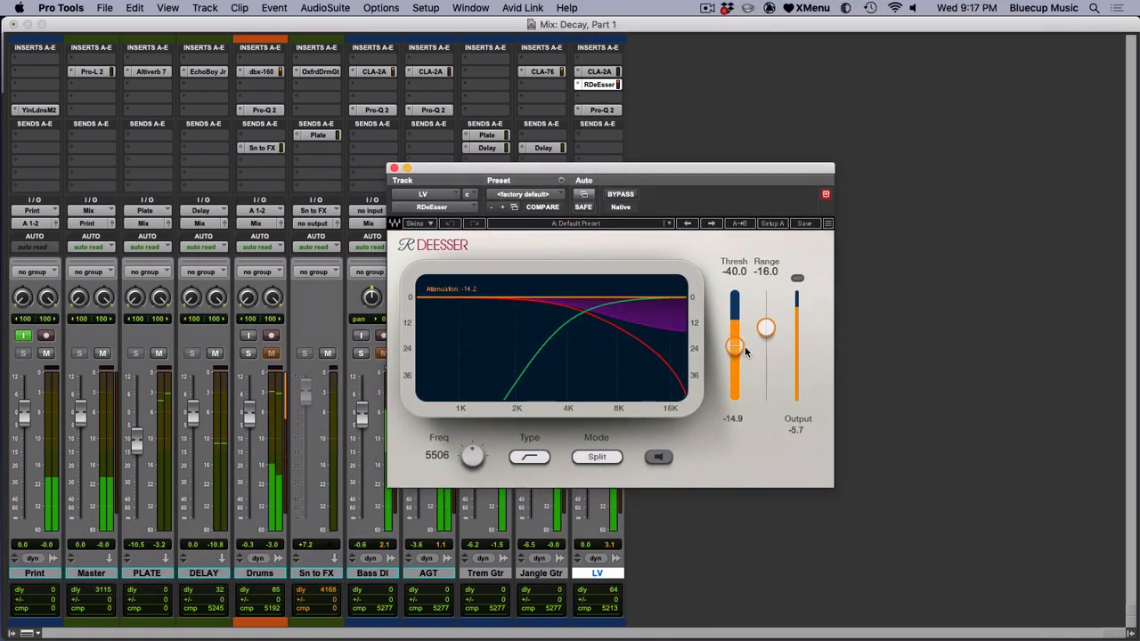
- Set the RDeEsser's threshold to -29.3 and its range to -11.4, and close the plug-in window
left_click_drag(733, 343, 734, 336)
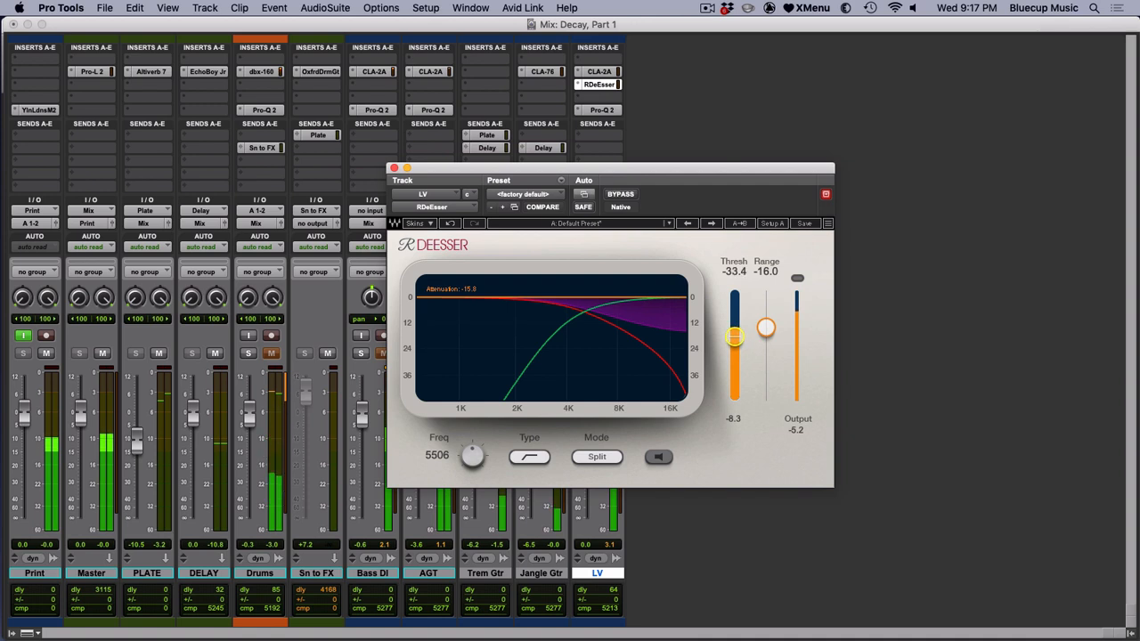
left_click_drag(734, 337, 733, 332)
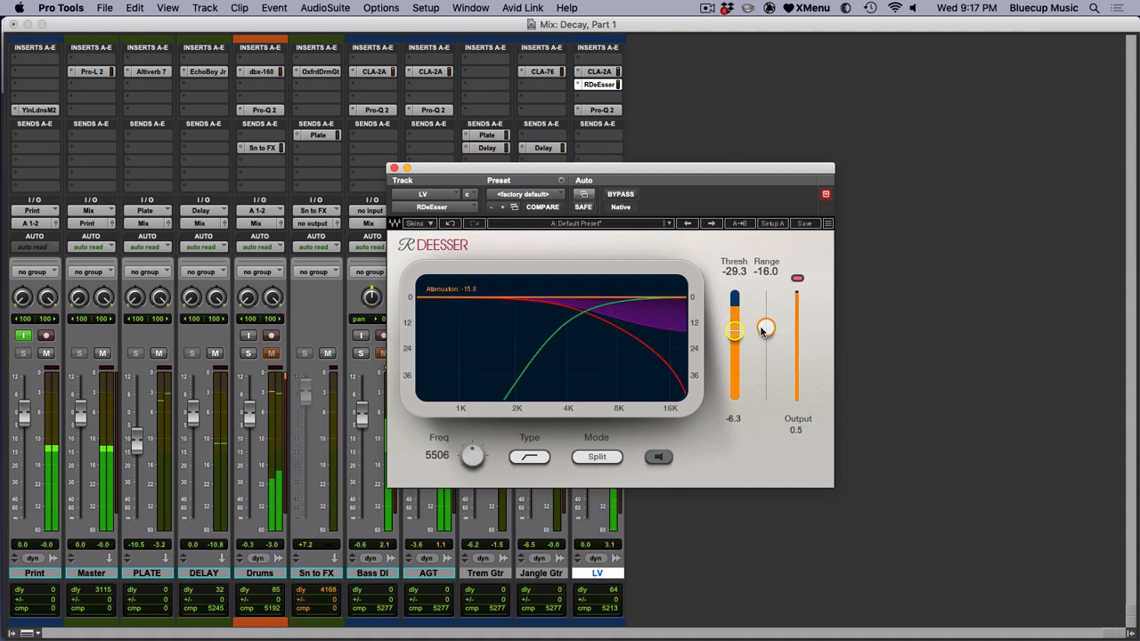
left_click_drag(762, 332, 765, 316)
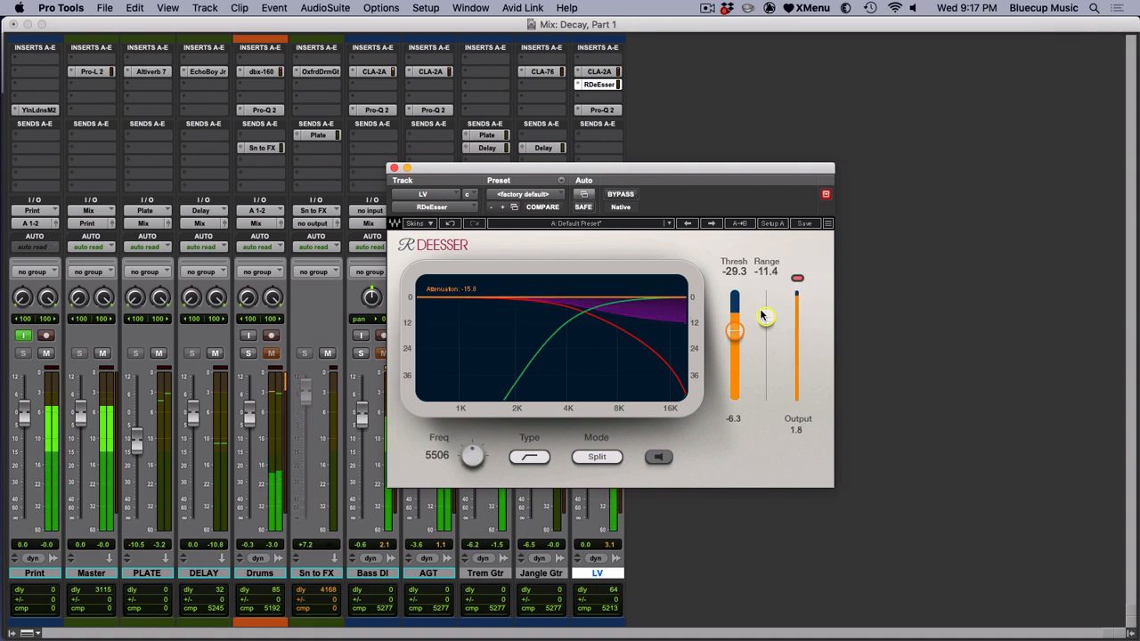
left_click(394, 168)
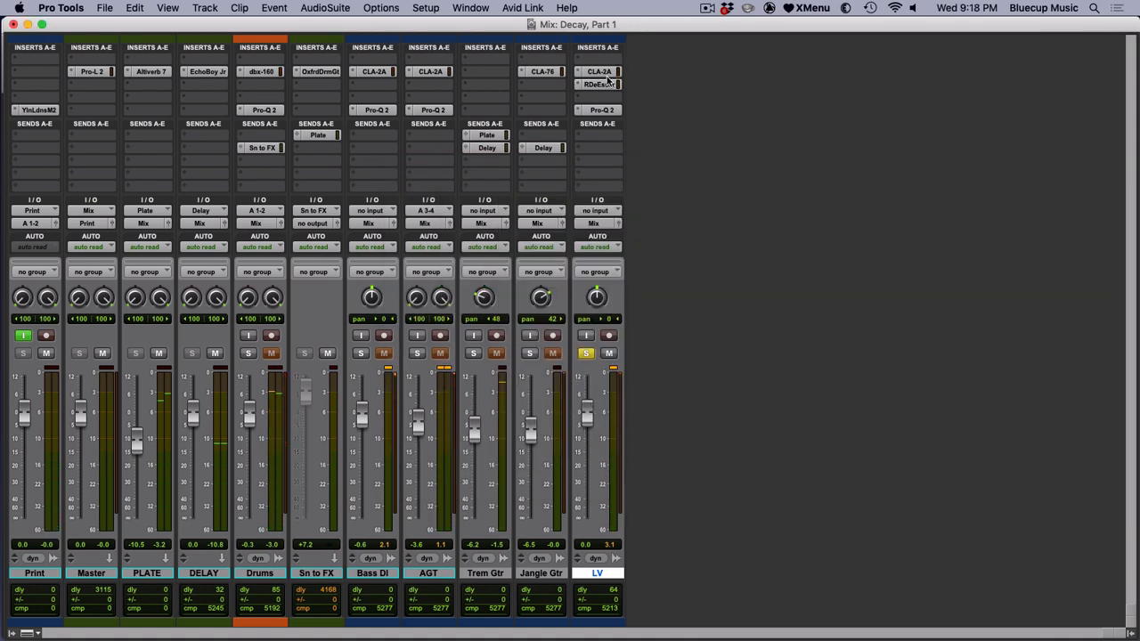
- Reopen the LV track's Pro-Q 2, turn off the vocal's solo and play the full mix
left_click(600, 110)
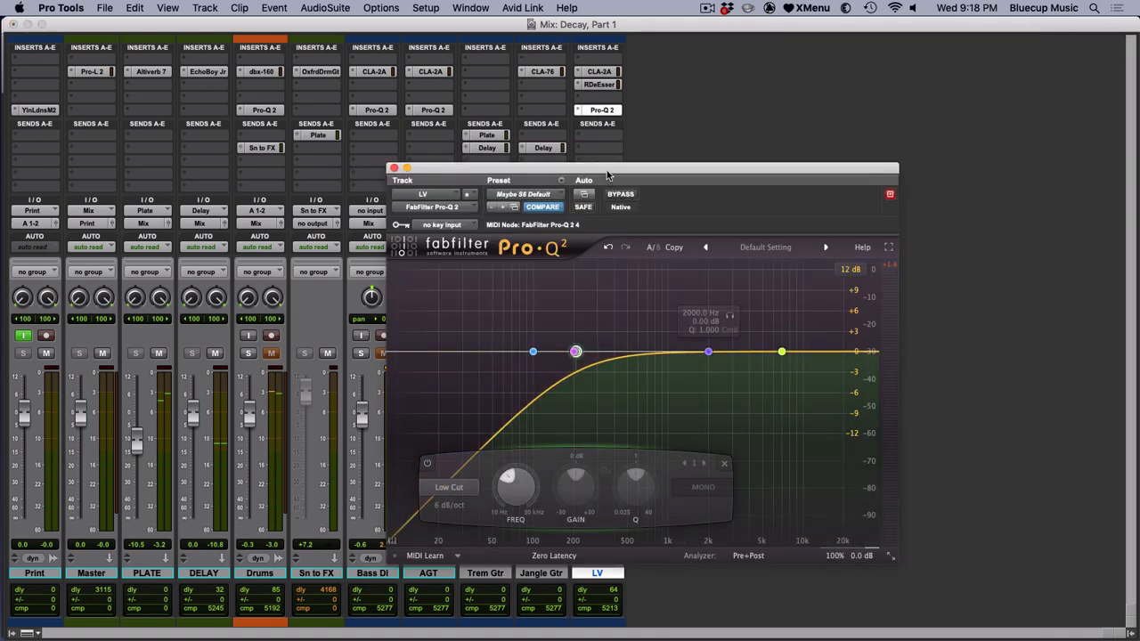
left_click_drag(608, 176, 927, 141)
left_click(586, 354)
key("space")
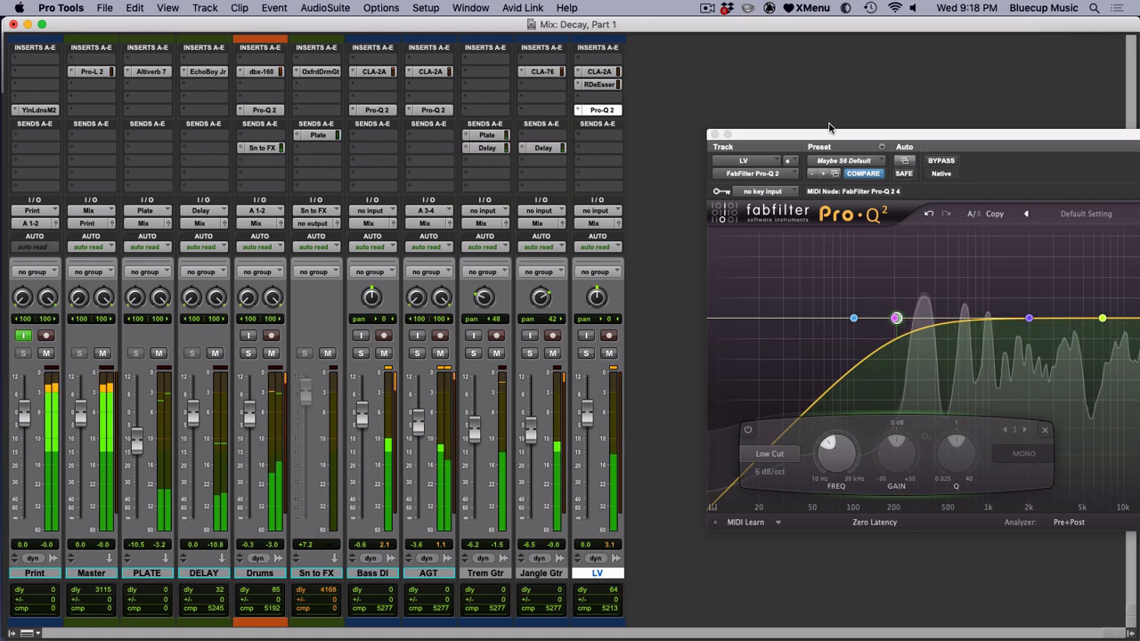
left_click_drag(827, 133, 93, 112)
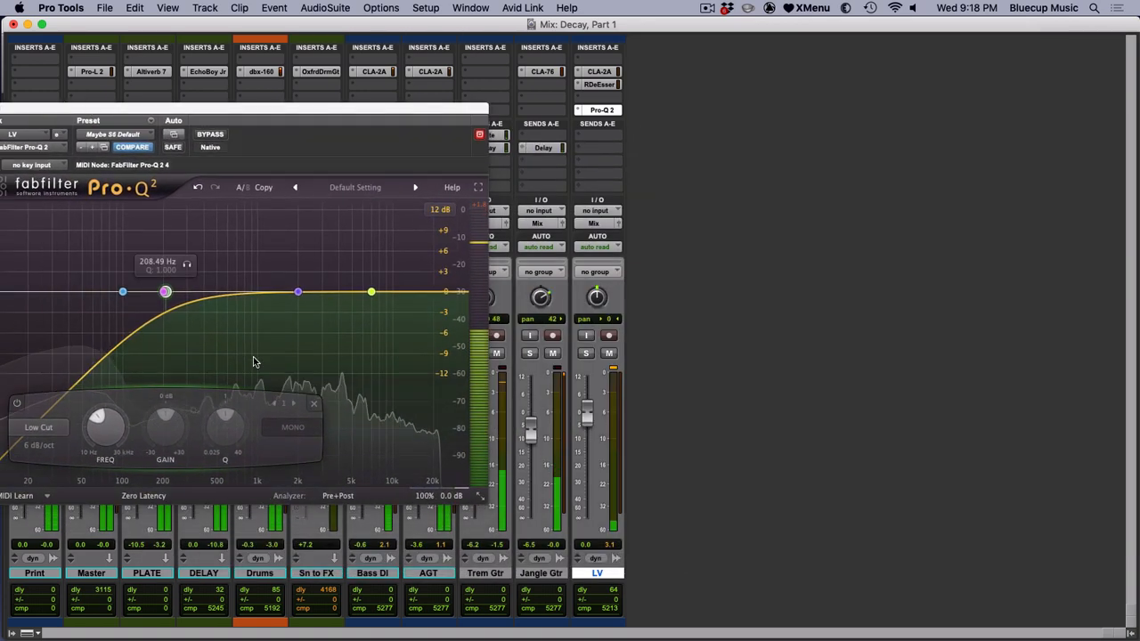
- Raise the output level of the LV track's Pro-Q 2 to +1.2 dB while the full mix plays
mouse_move(433, 462)
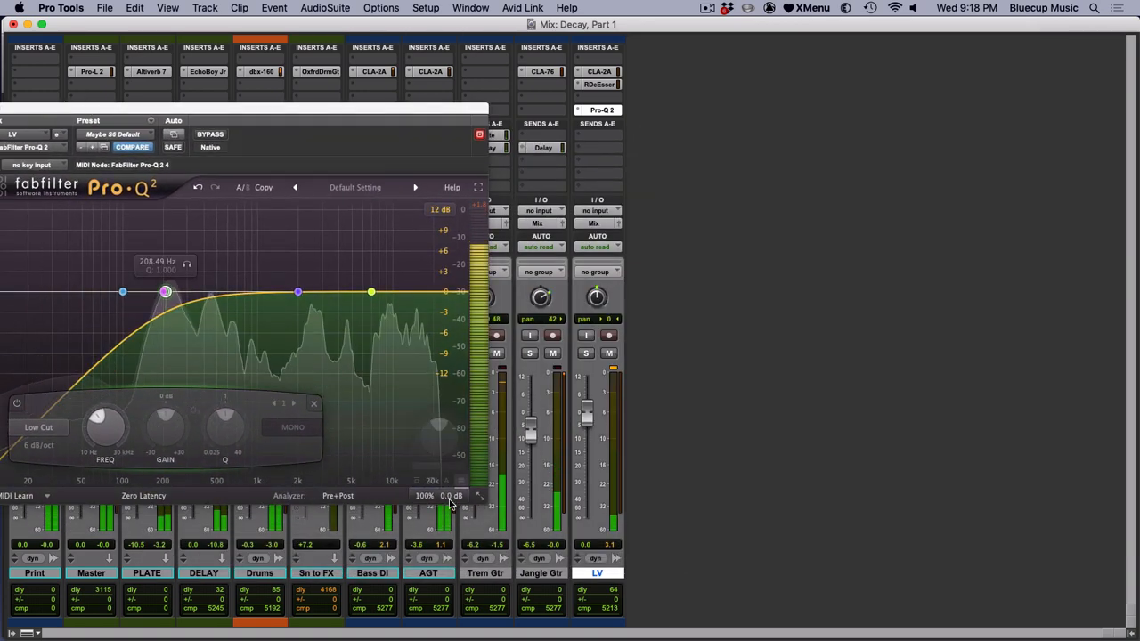
left_click(433, 447)
left_click_drag(434, 447, 431, 414)
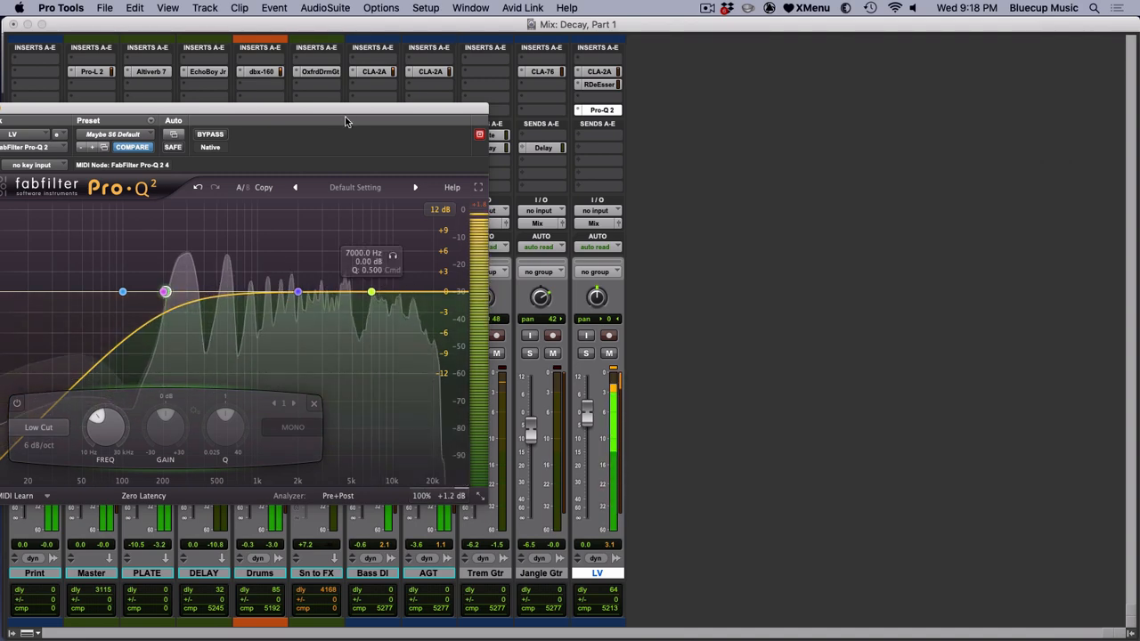
- Shape the vocal EQ's high shelf to about -1.15 dB at 4253.7 Hz, stop playback and close the Pro-Q 2
left_click_drag(312, 106, 1023, 47)
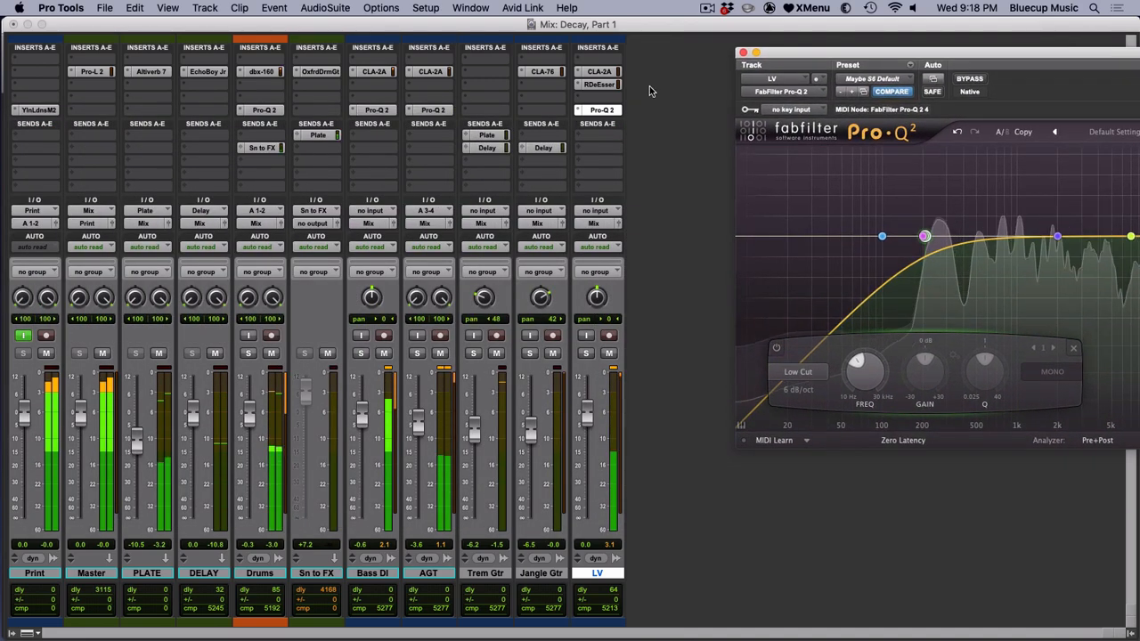
left_click(606, 110)
left_click(609, 112)
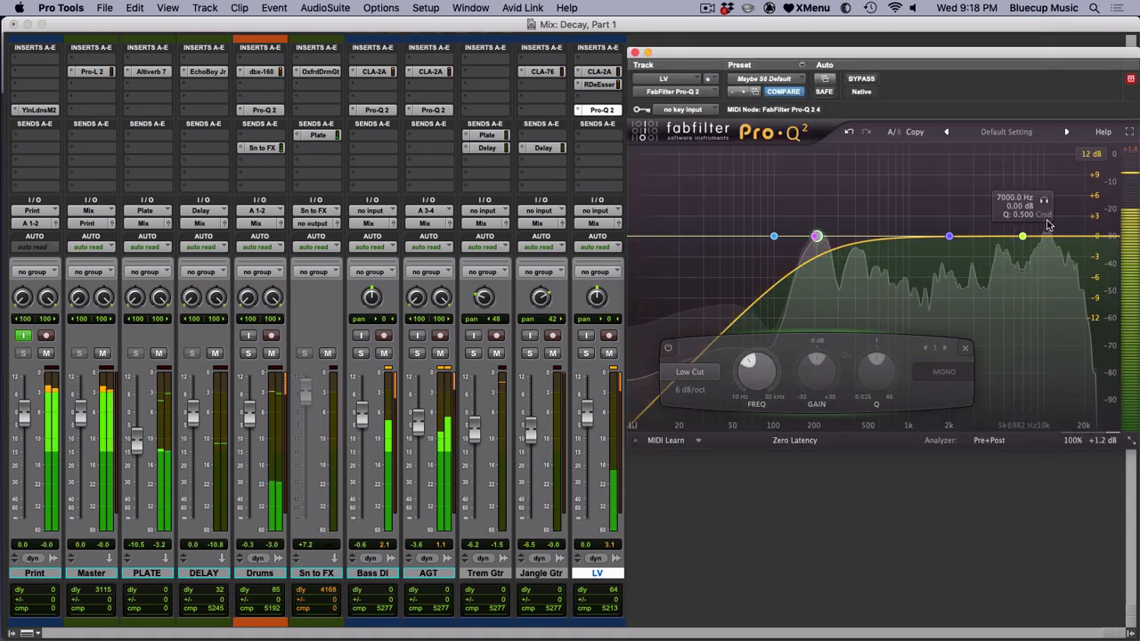
left_click_drag(1022, 236, 996, 245)
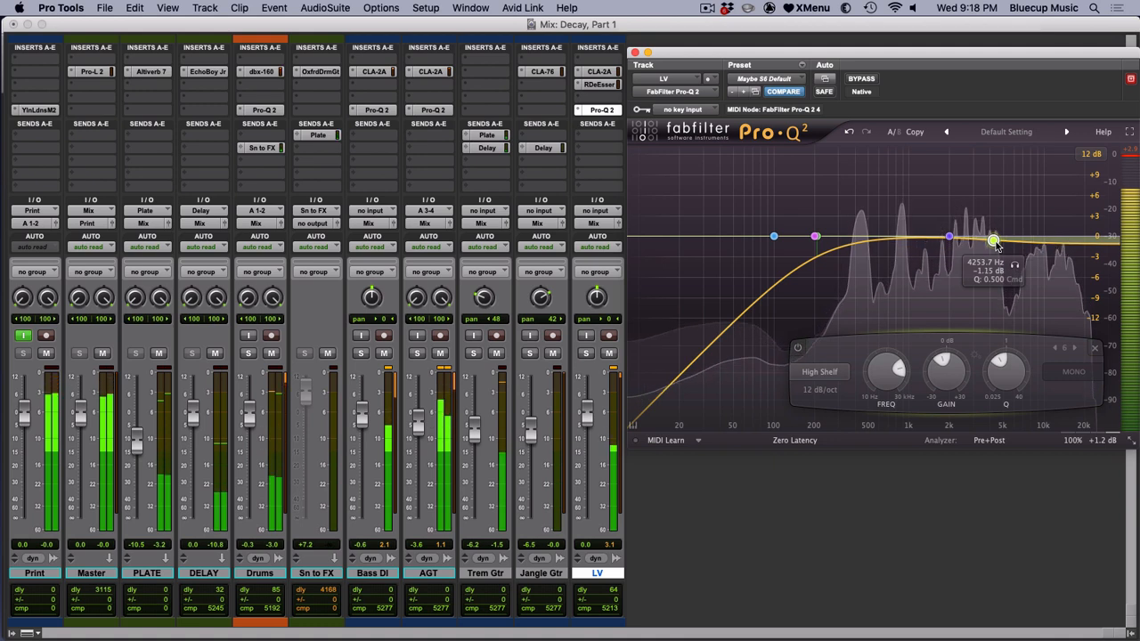
key("space")
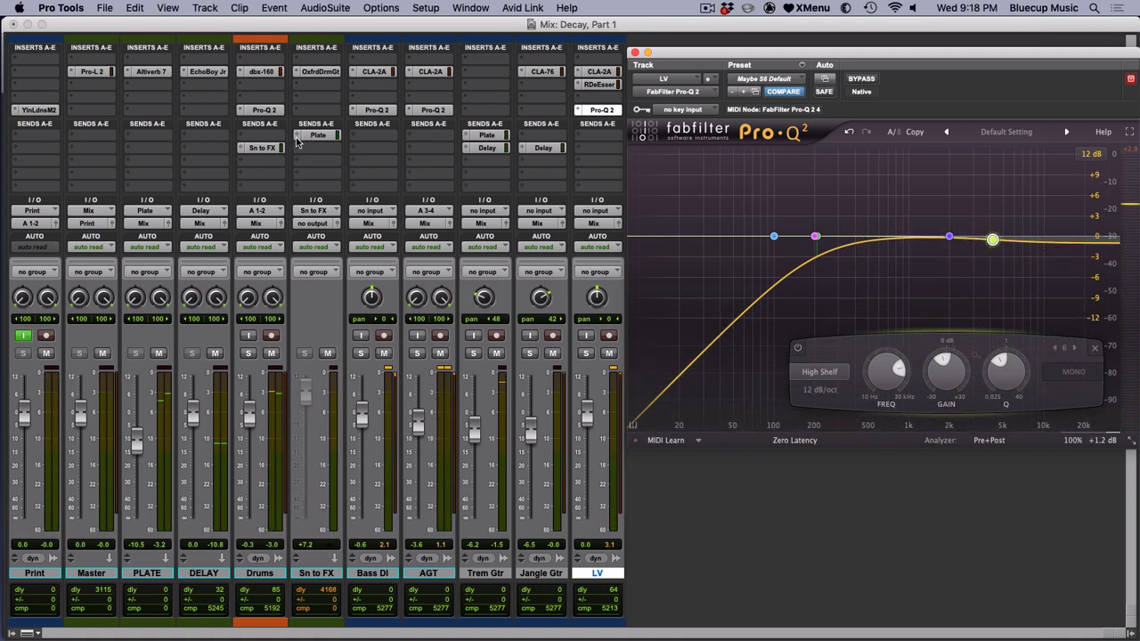
left_click(635, 53)
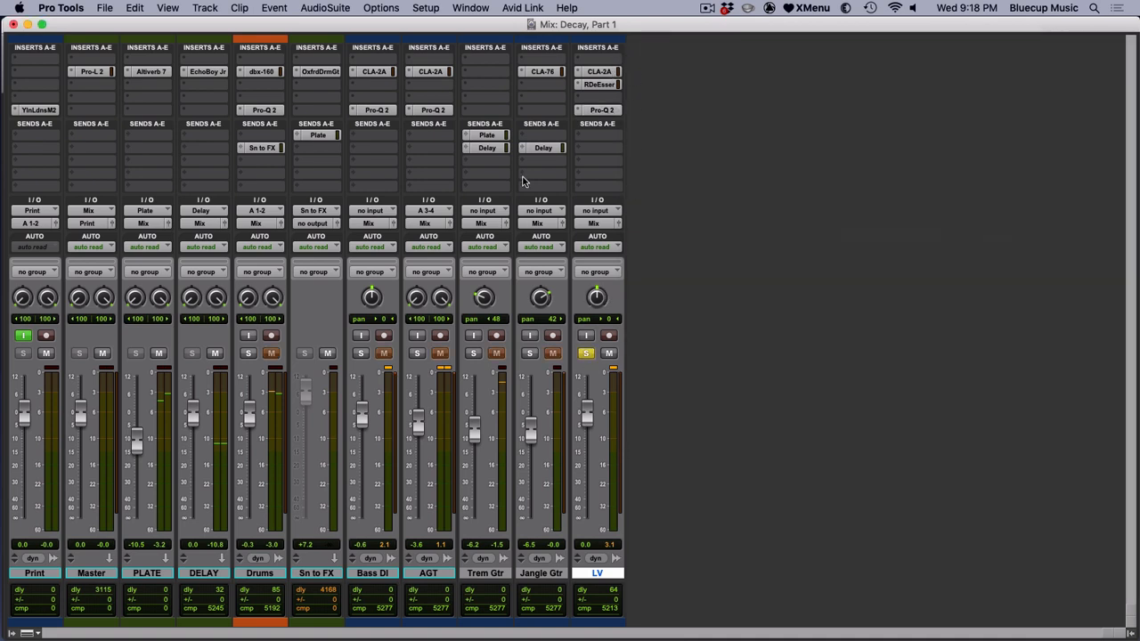
- Copy the Trem Gtr track's Plate send to the LV track and set its send level to -3.9
left_click_drag(485, 139, 602, 141)
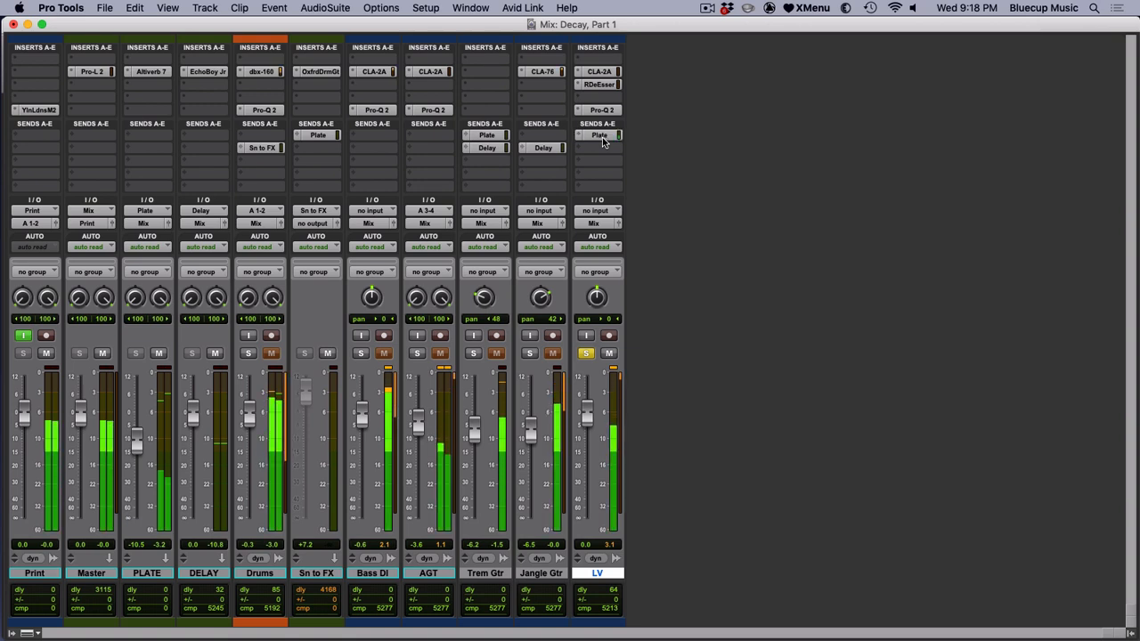
left_click(600, 136)
left_click_drag(677, 345, 675, 342)
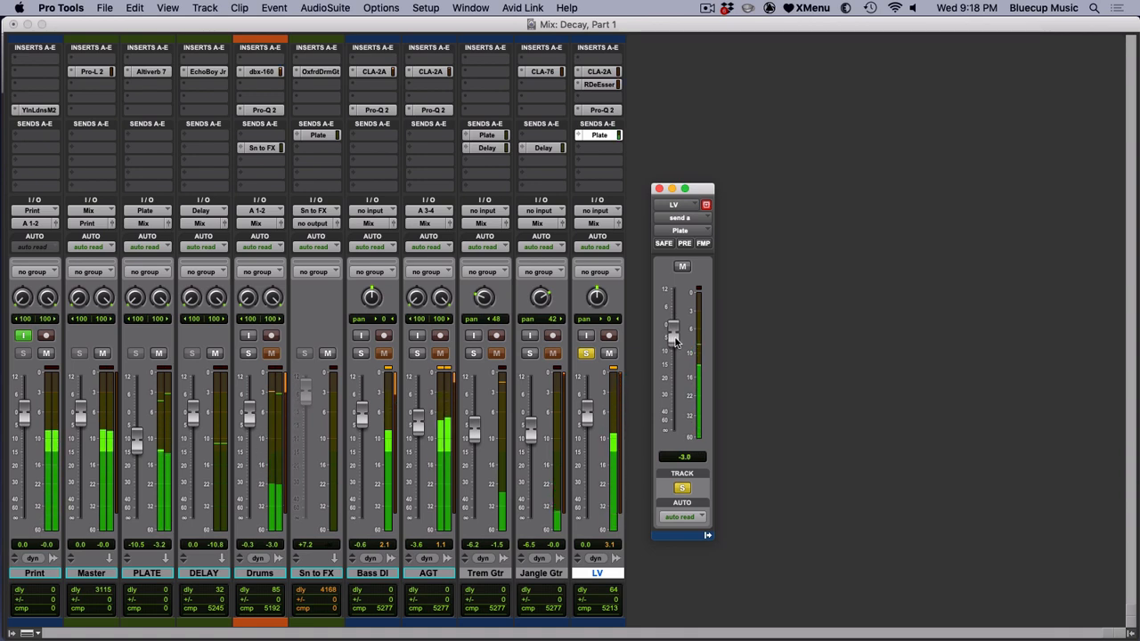
- Copy the Jangle Gtr track's Delay send to the LV track, set its level to -24.7 and turn off the vocal's solo
left_click_drag(537, 149, 599, 150)
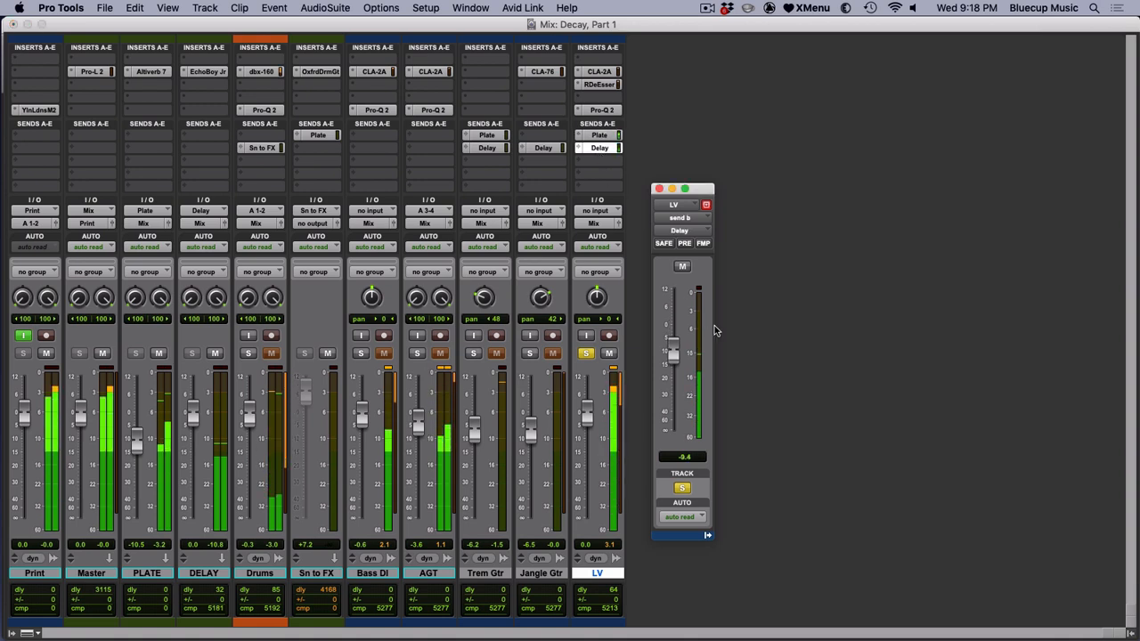
left_click_drag(674, 356, 674, 392)
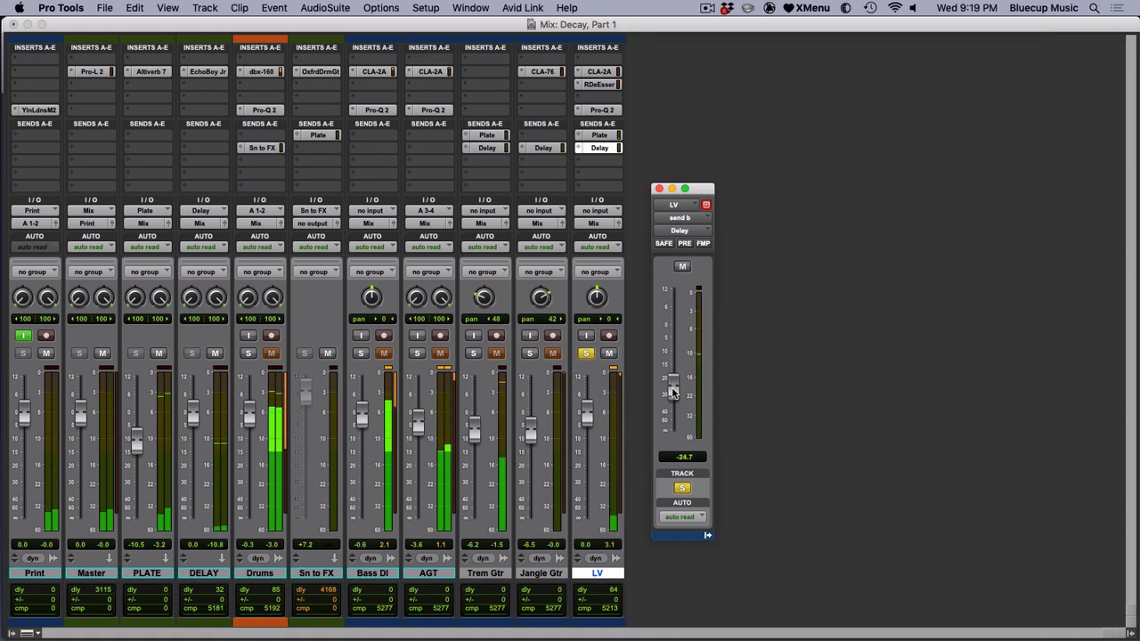
left_click(585, 353)
left_click(585, 354)
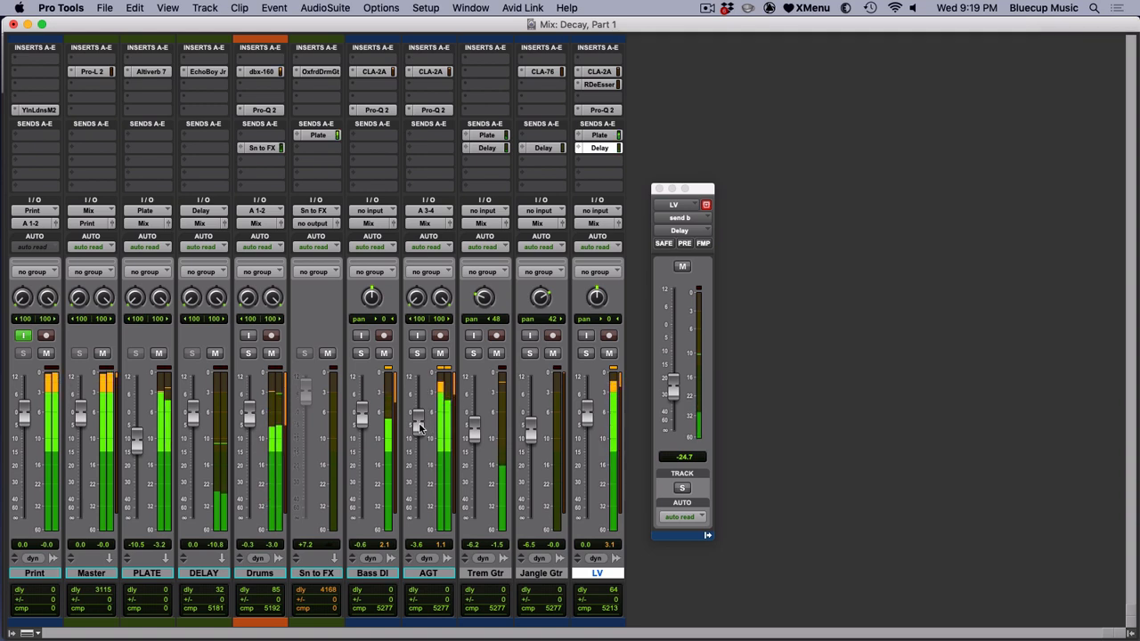
- Set the AGT track's volume to -3.3, listen to the full mix and stop playback in the Edit window
left_click_drag(419, 427, 419, 428)
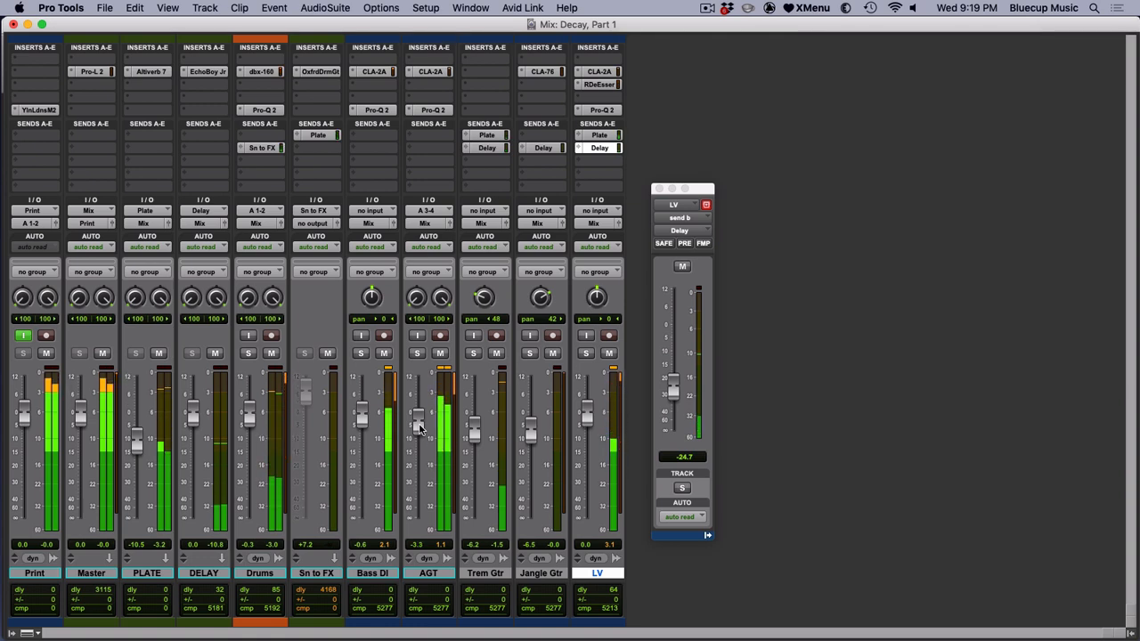
key("super+equal")
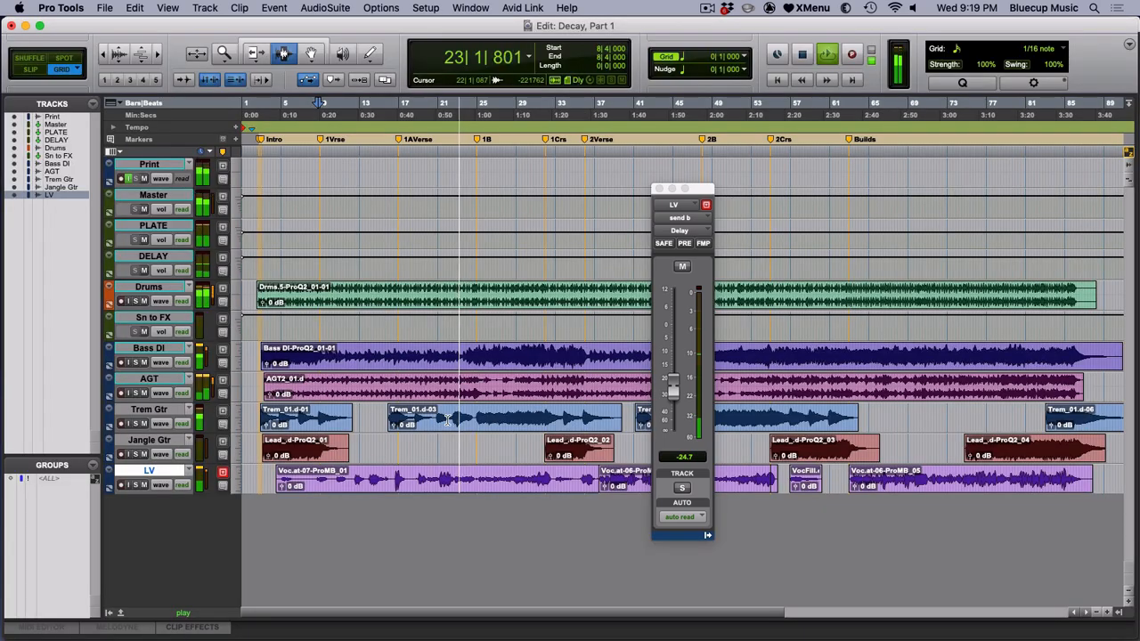
key("super+equal")
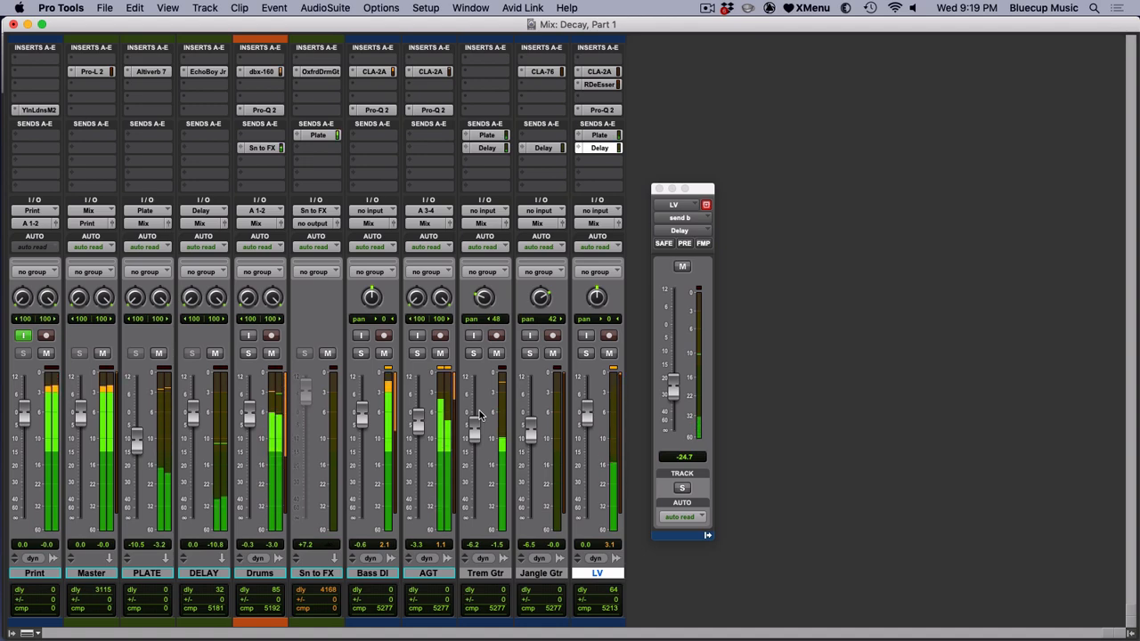
key("super+equal")
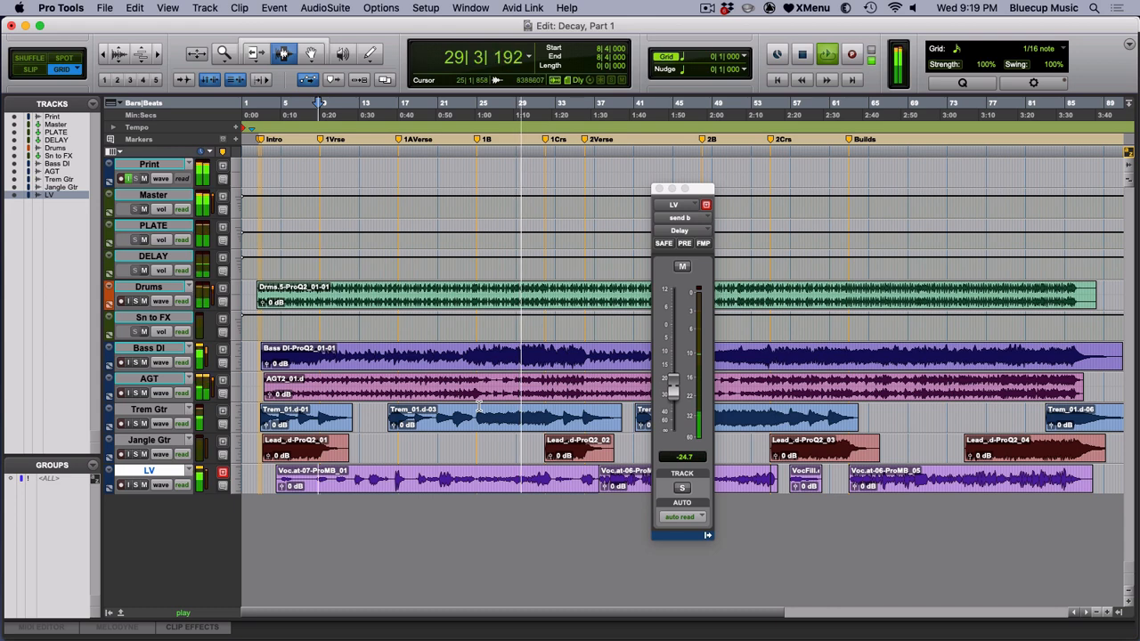
key("space")
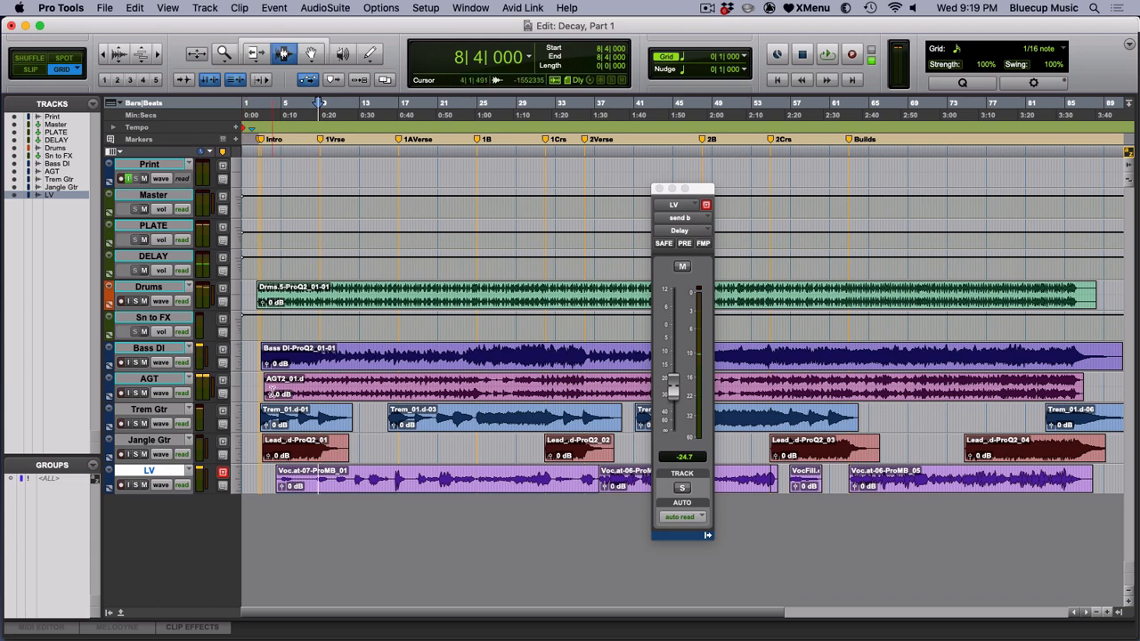
- Record the full mix onto the armed Print track over the selection from 2|4|592 to 18|4|000, stopping shortly after the 1Vrse marker
left_click(259, 414)
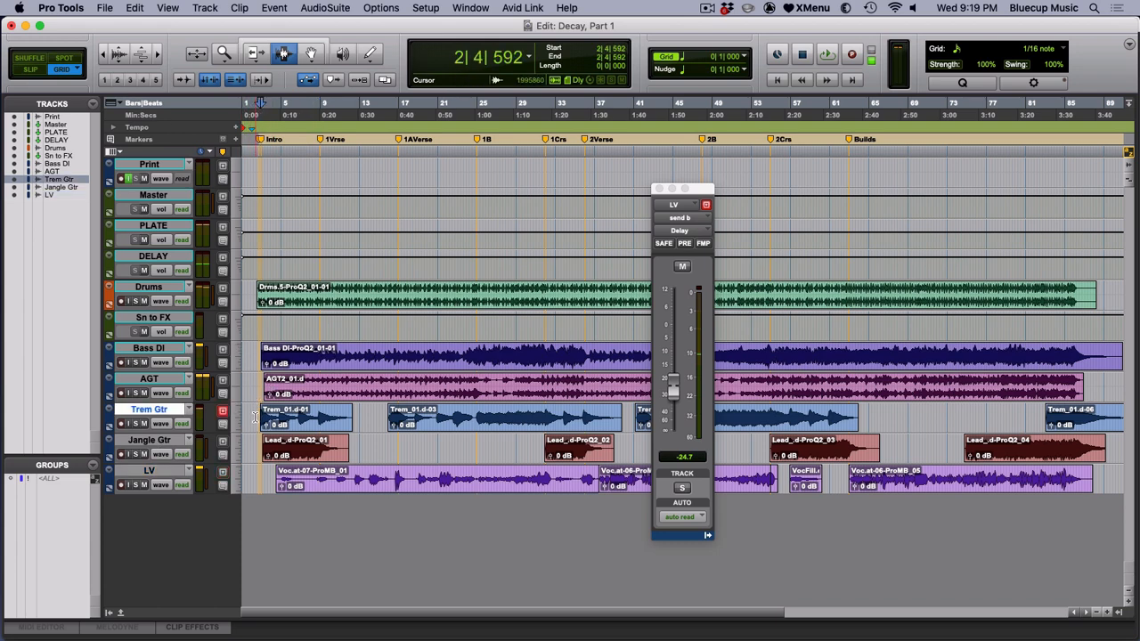
left_click(411, 418, "shift")
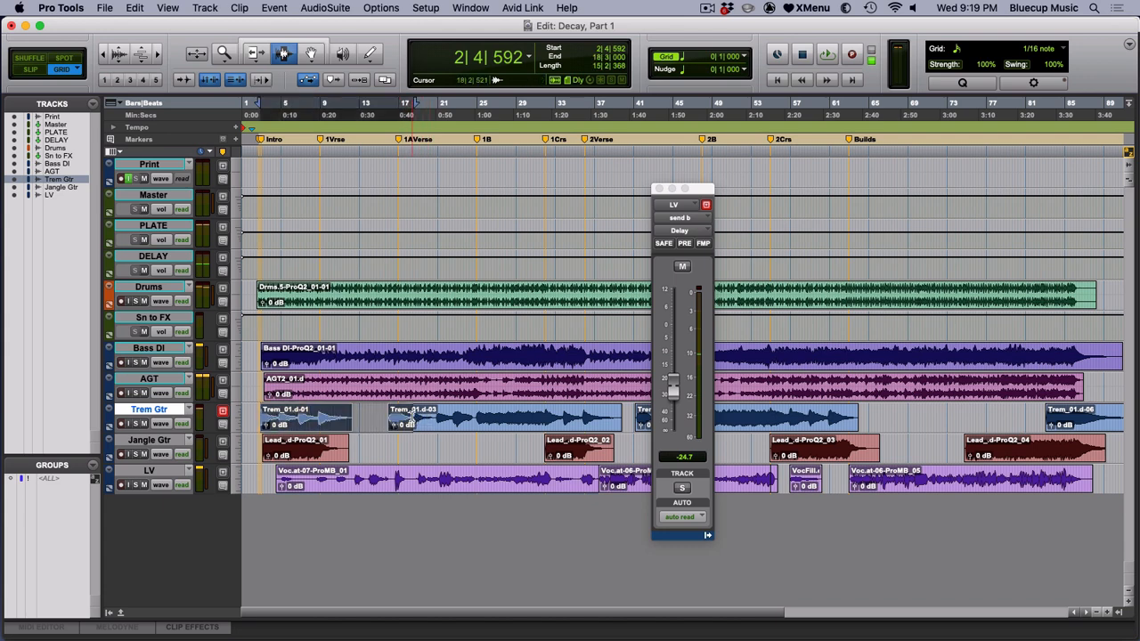
left_click(122, 179)
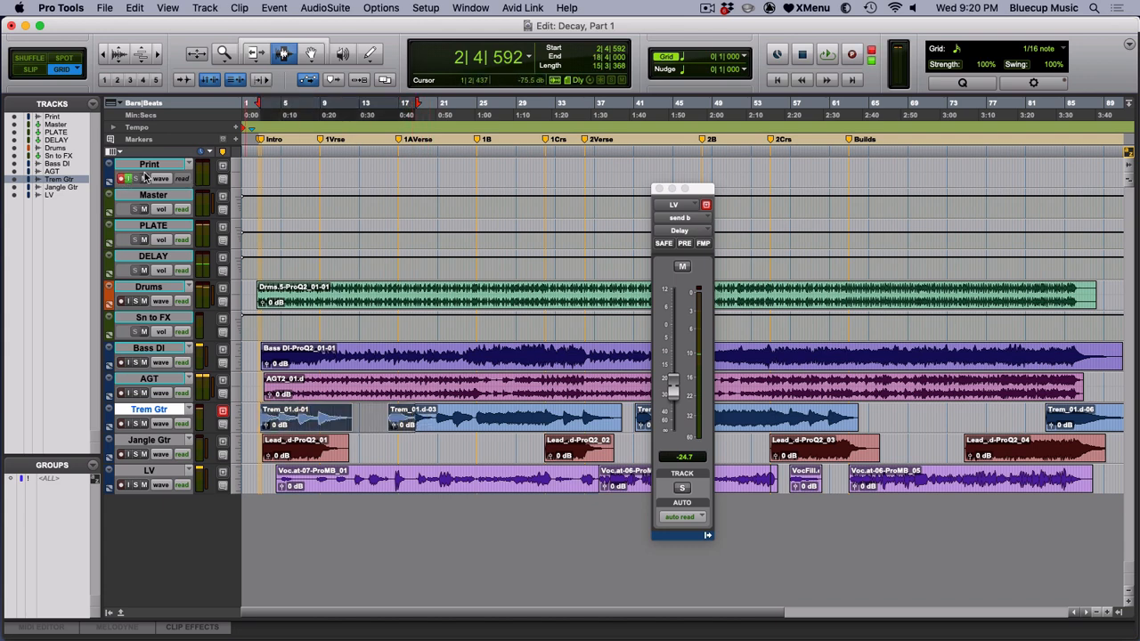
key("super+space")
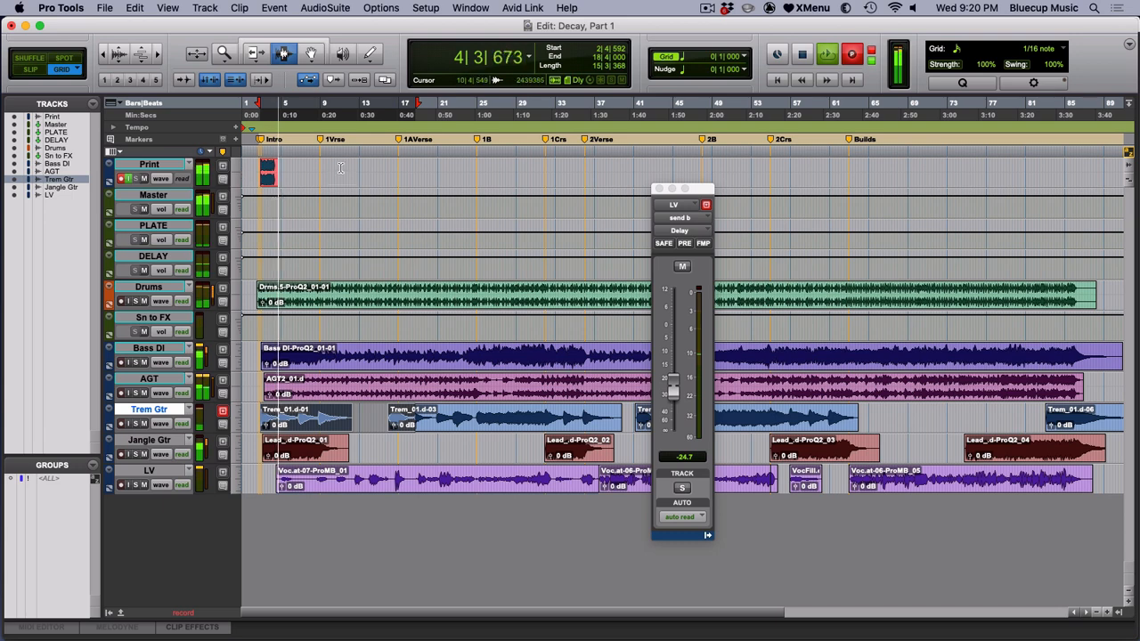
key("F5")
left_click_drag(274, 178, 255, 176)
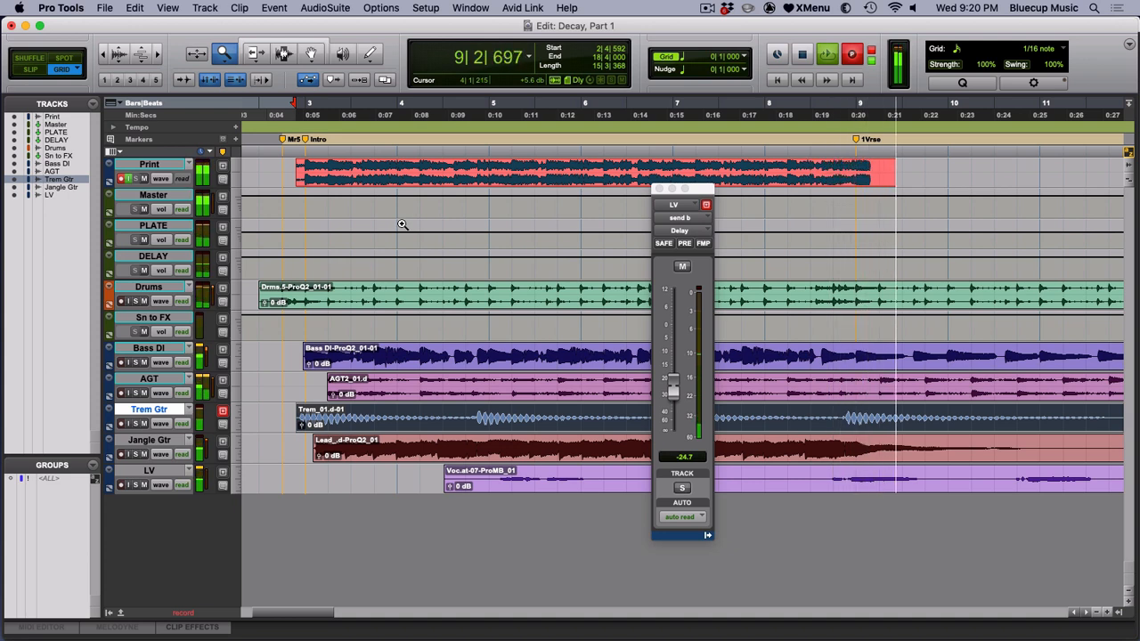
key("space")
- Rename the recorded clip on the Print track, together with its disk file, as Mix 4A
key("F8")
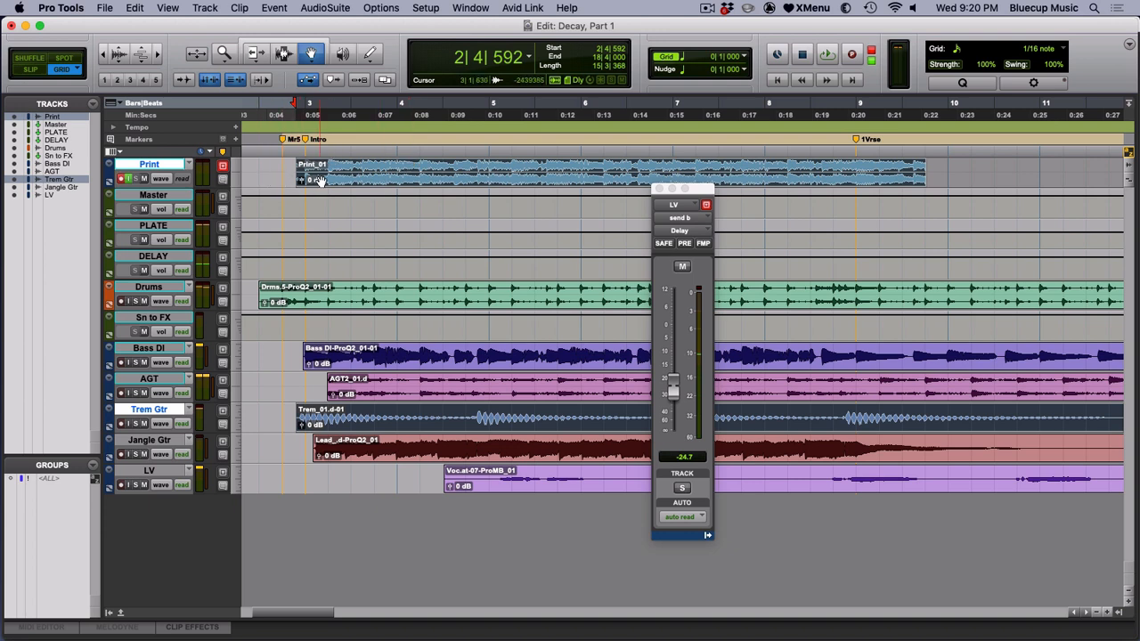
double_click(352, 171)
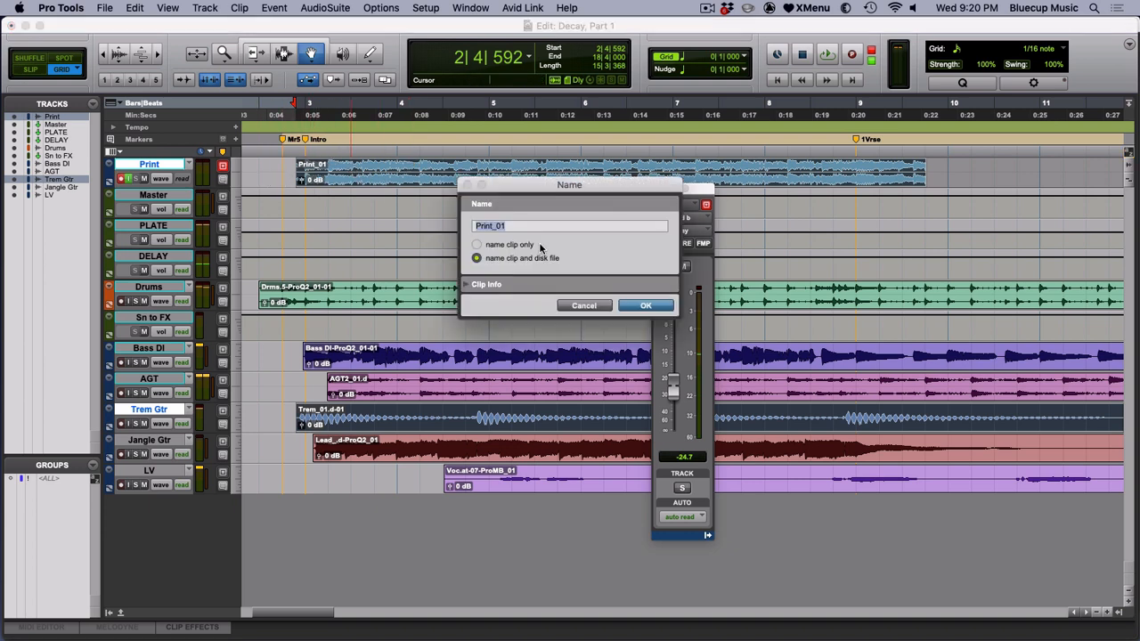
type("Deca")
key("super+a")
type("M")
key("Return")
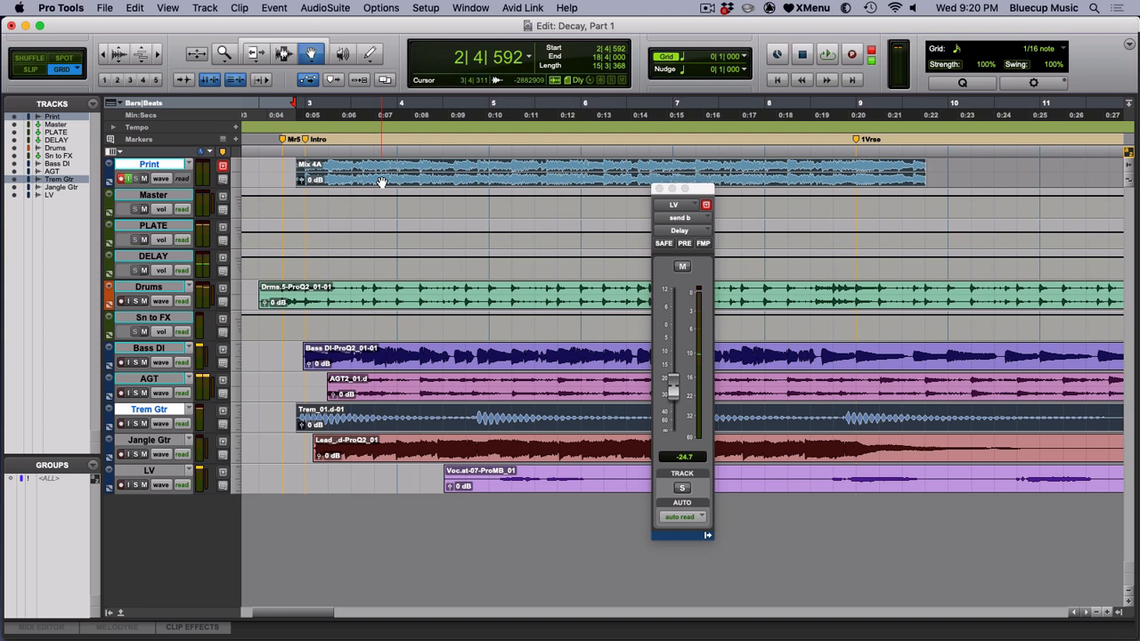
- Show and widen the Clips list, and select the Mix 4A clip so it is highlighted in the list
left_click(1122, 612)
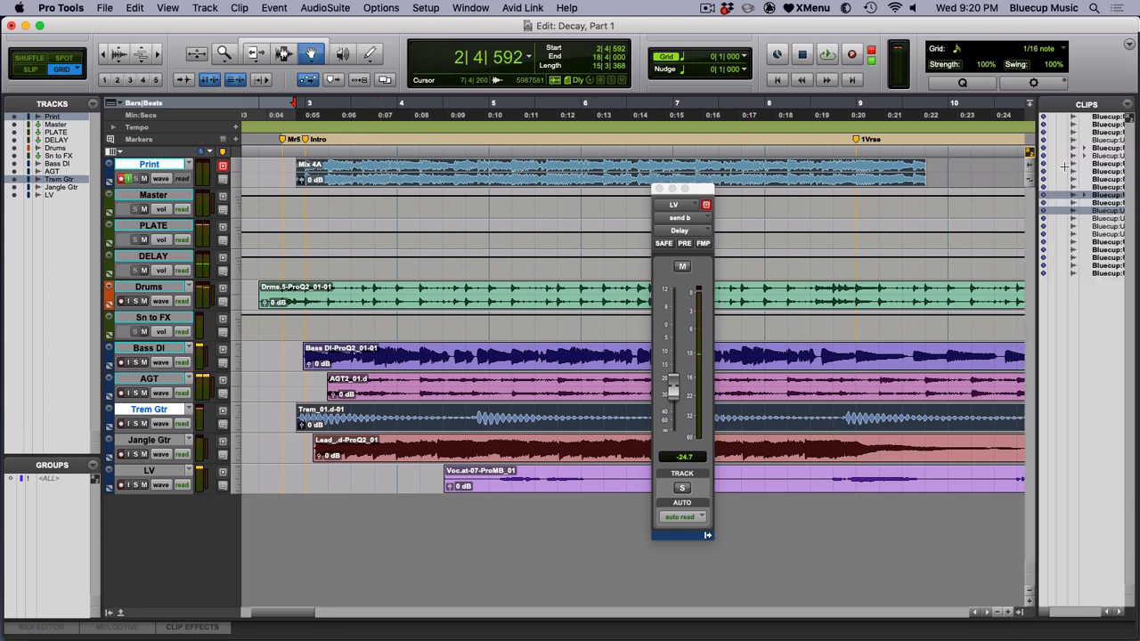
left_click_drag(1035, 212, 902, 212)
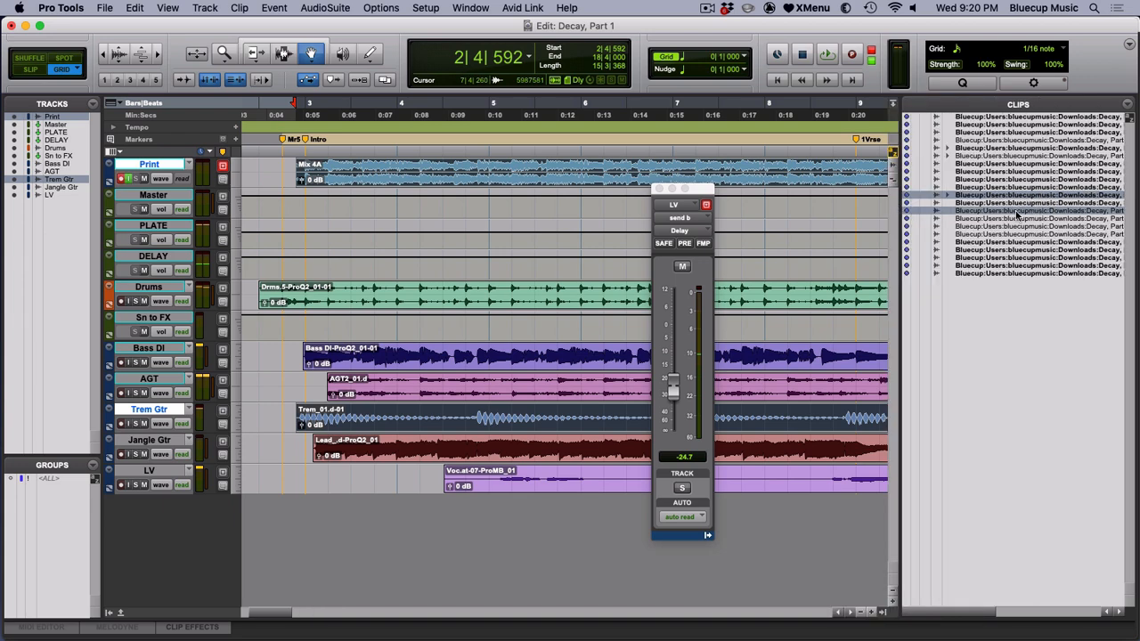
key("F7")
left_click(603, 173)
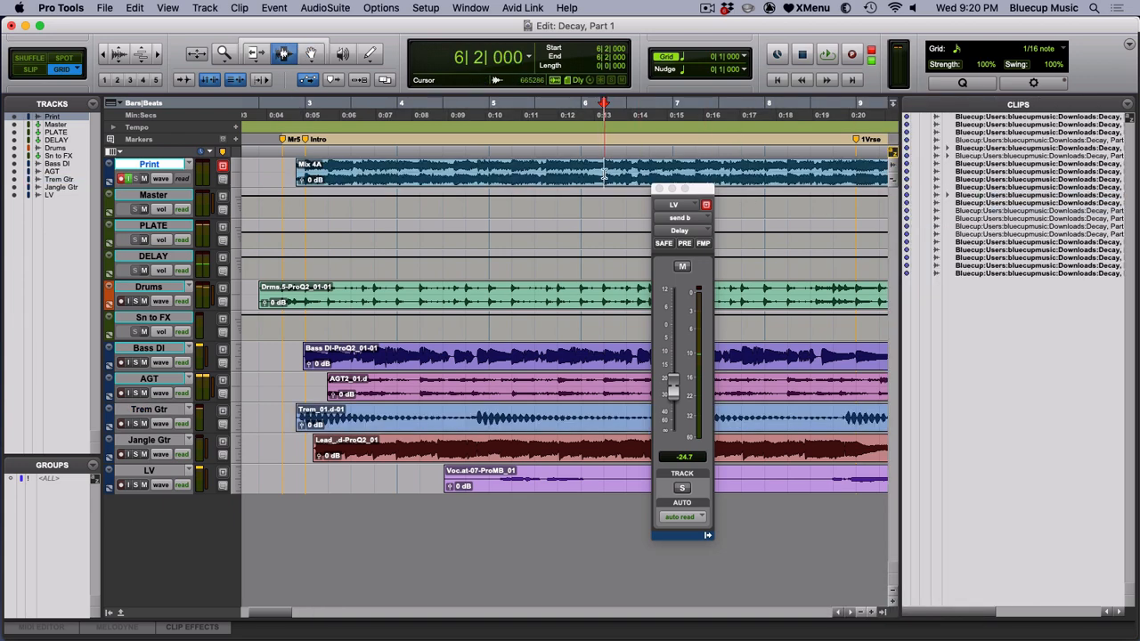
key("F8")
left_click(604, 174)
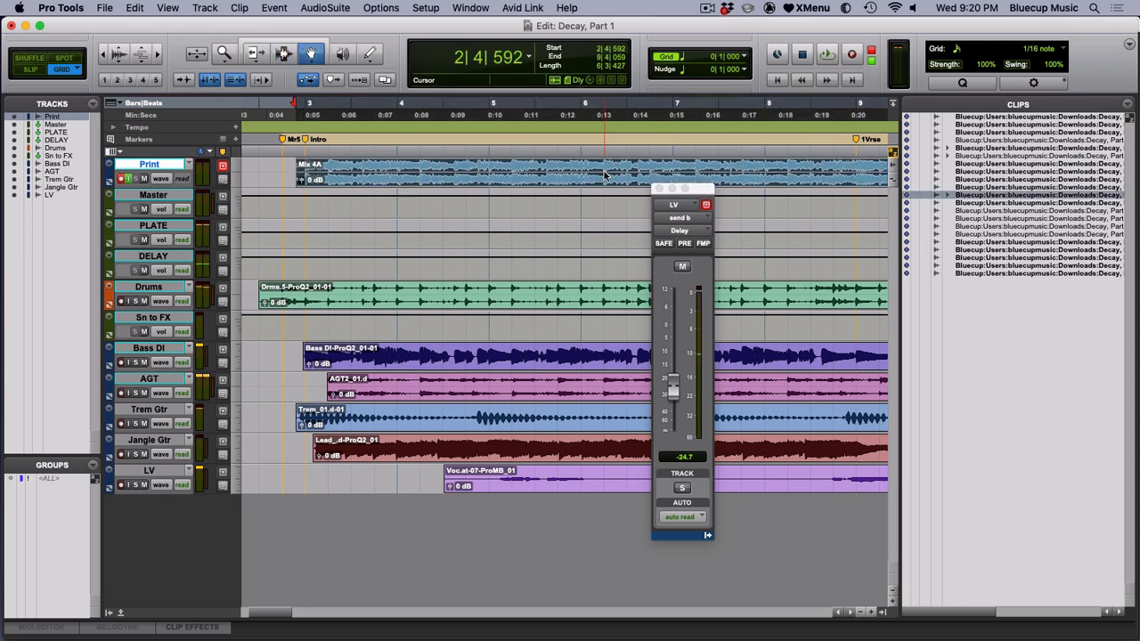
- Start exporting the selected Mix 4A clip as a file and set the export sample rate to 48 kHz
right_click(976, 198)
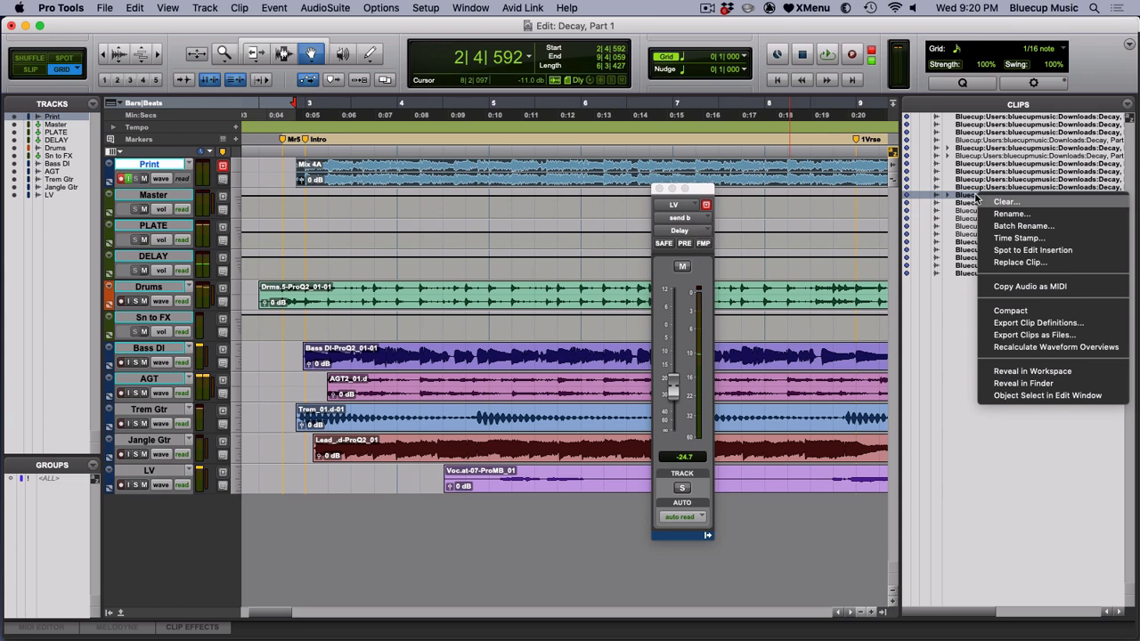
left_click(1006, 336)
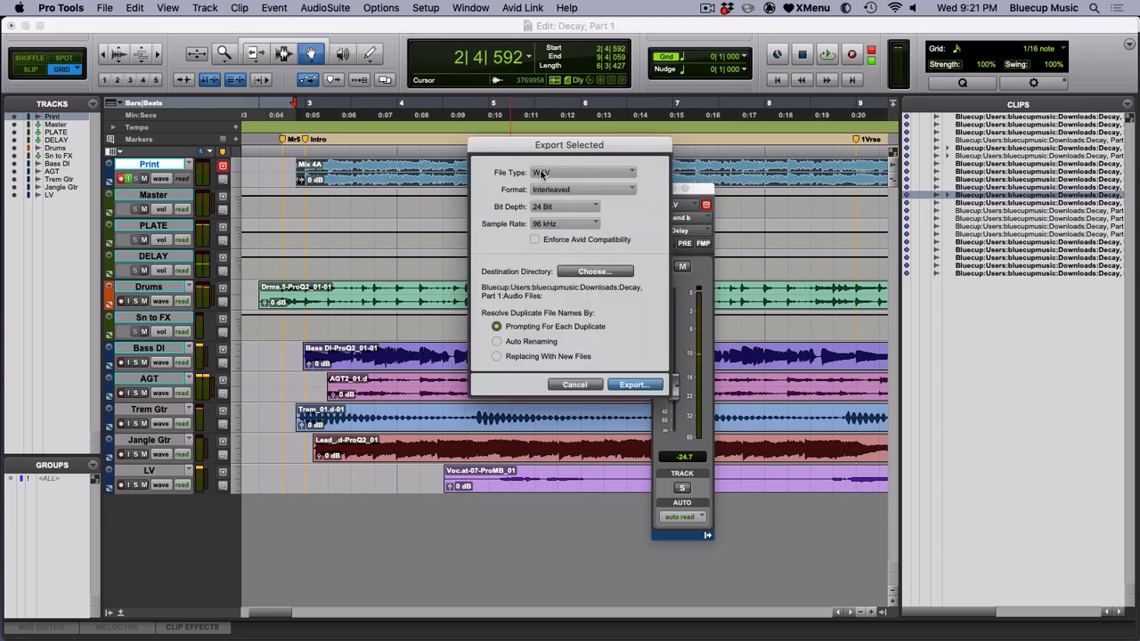
left_click(556, 226)
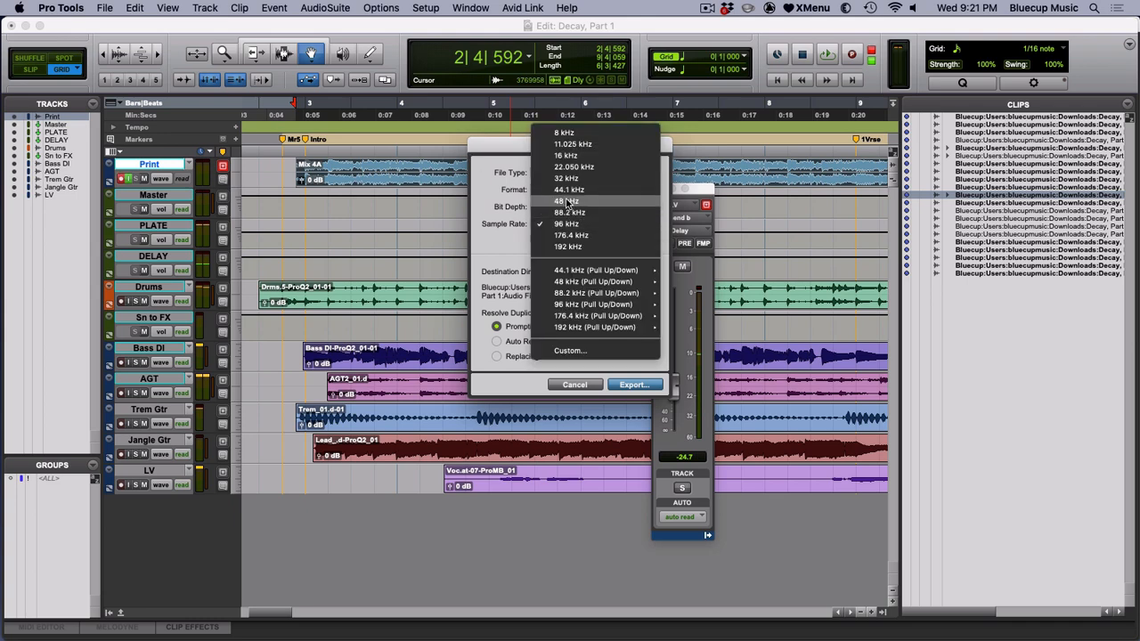
left_click(566, 202)
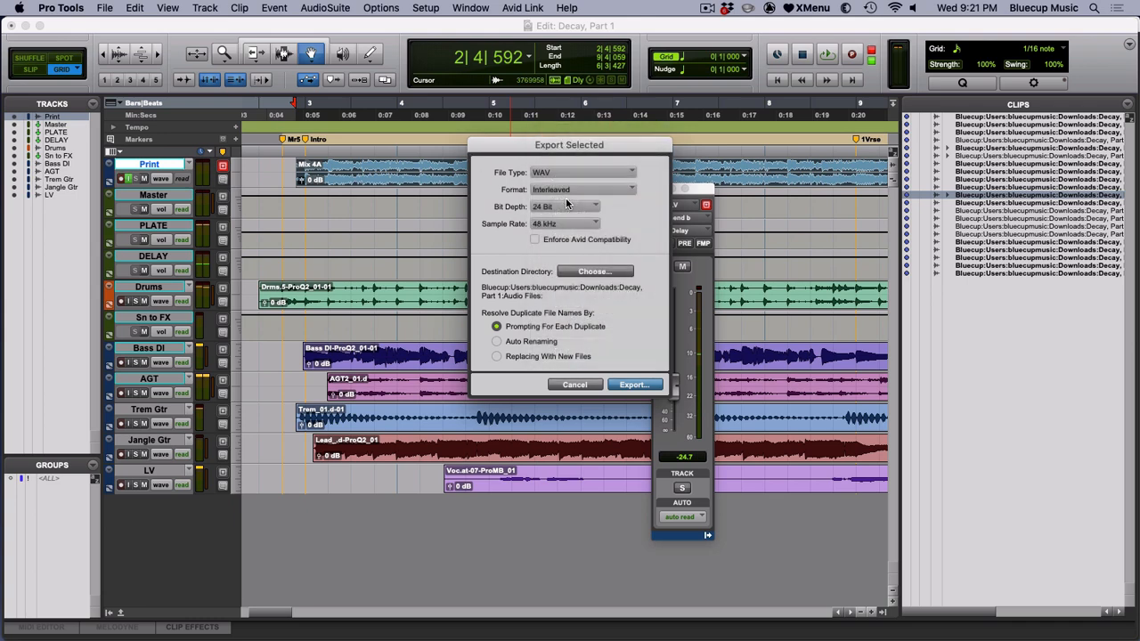
- Set the export destination to the Bounced Files folder inside Decay, Part 1, and export the clip
left_click(584, 272)
left_click(530, 54)
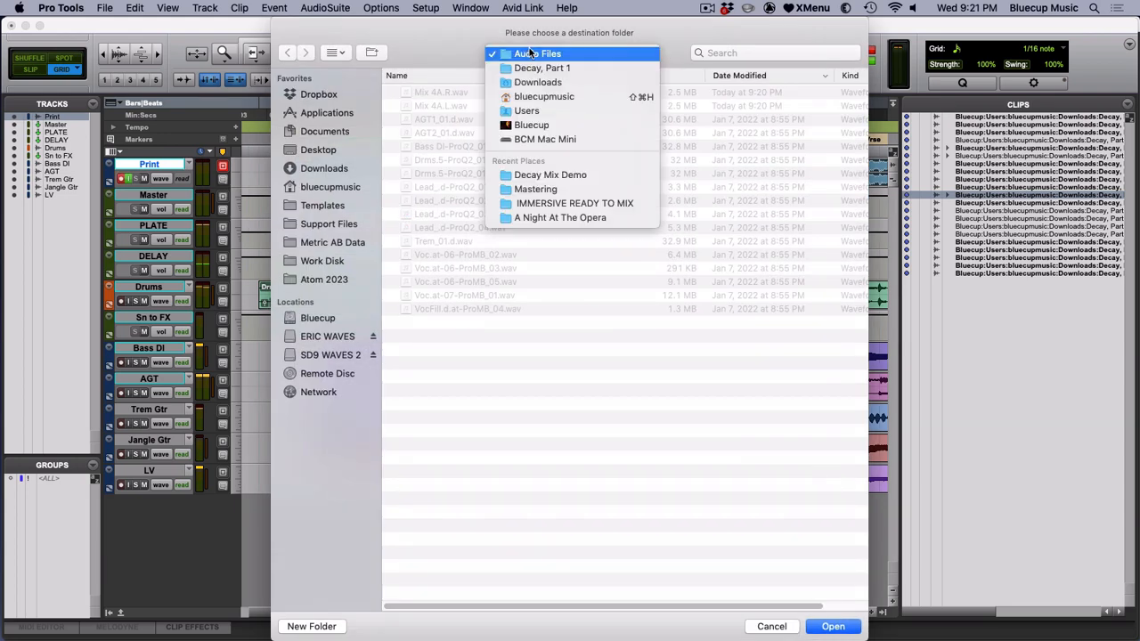
left_click(535, 68)
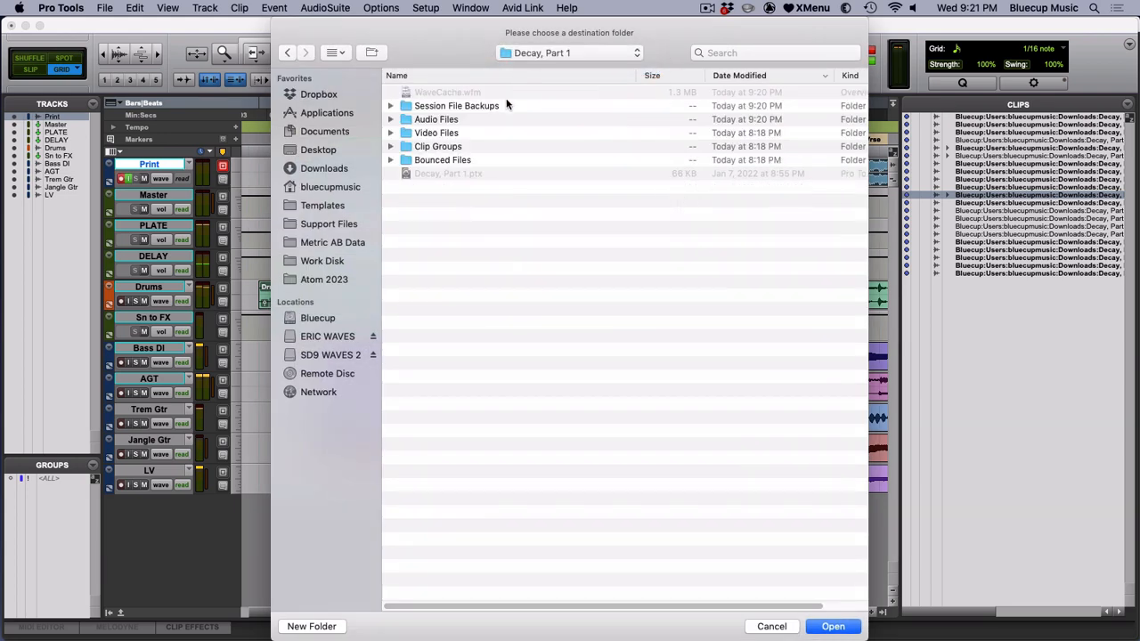
double_click(458, 161)
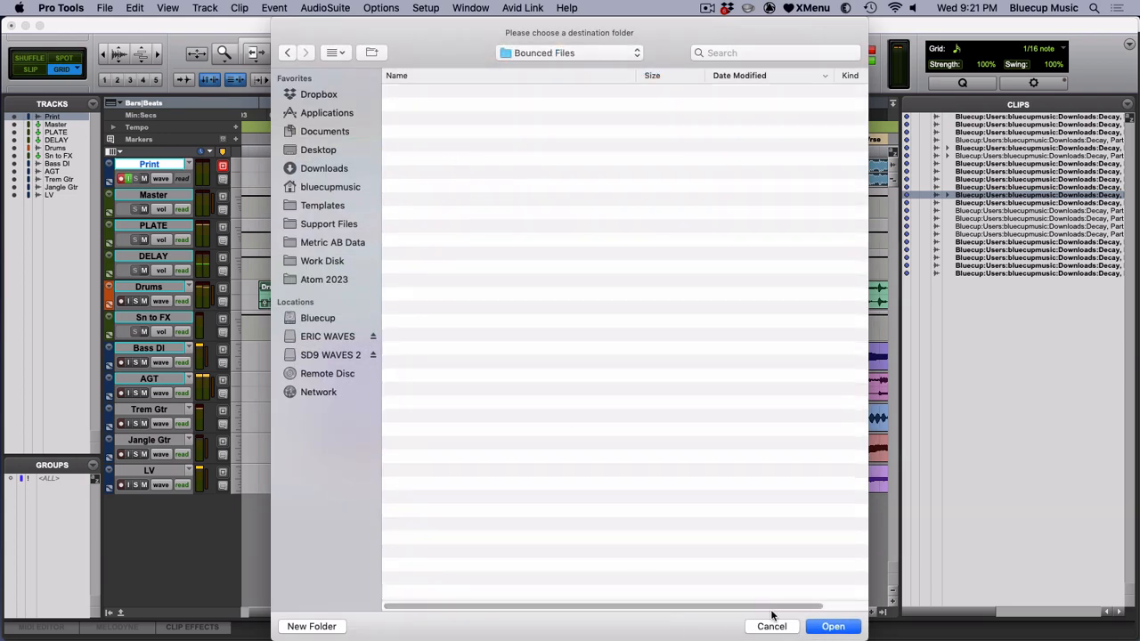
left_click(832, 626)
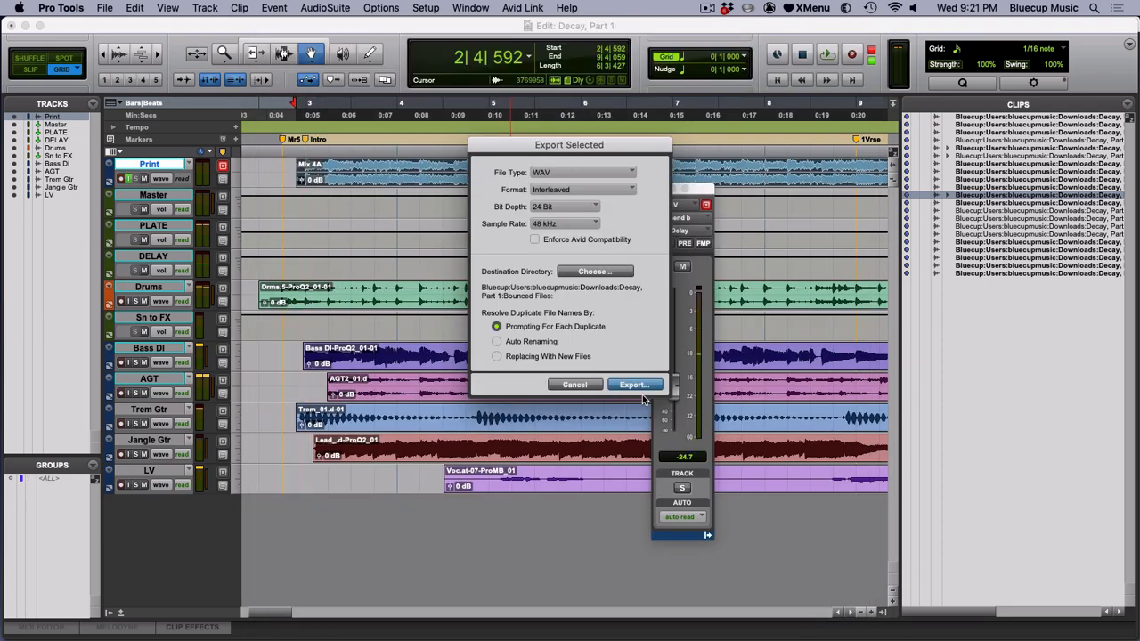
left_click(637, 386)
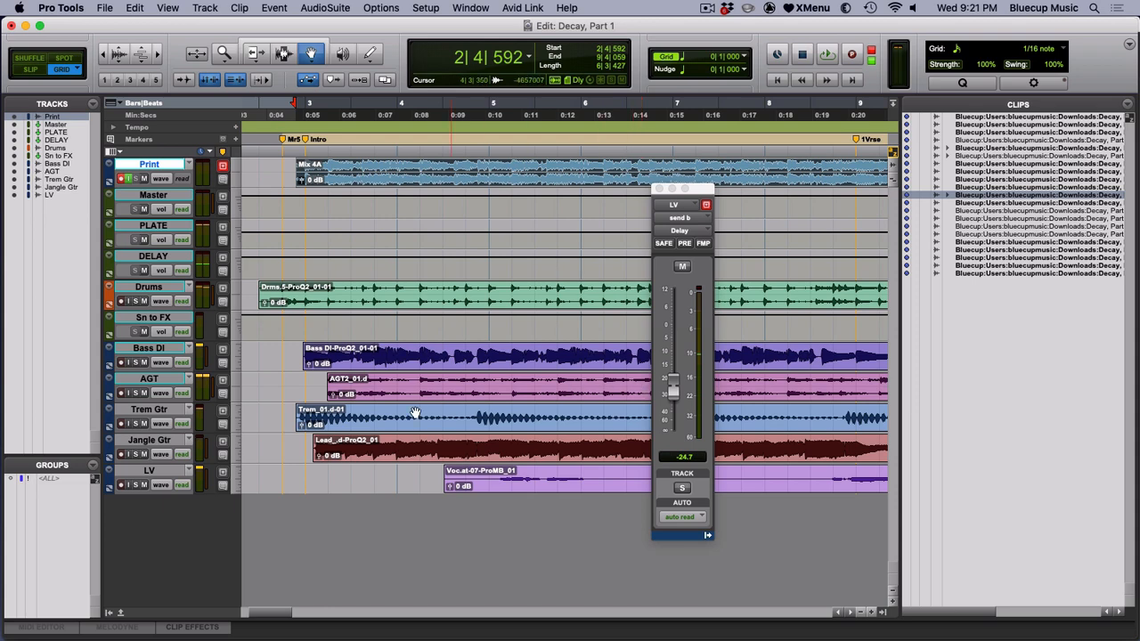
- Switch to Finder, open the Bounced Files folder of Decay, Part 1, and select the exported Mix 4A.wav to check it
key("super+Tab")
left_click(528, 326)
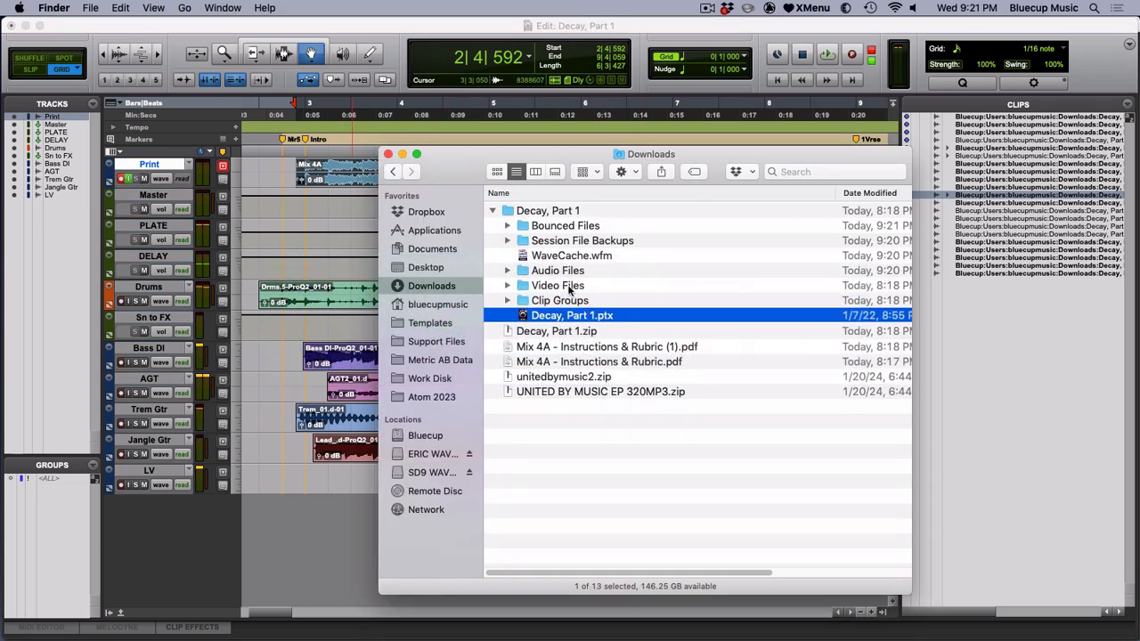
double_click(565, 228)
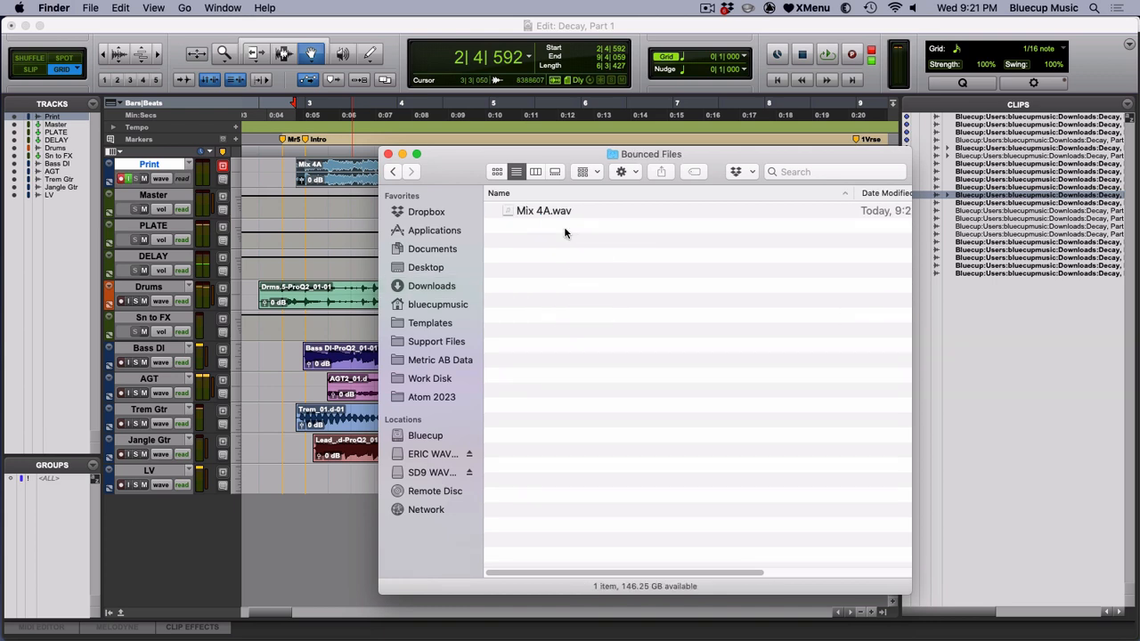
left_click(555, 214)
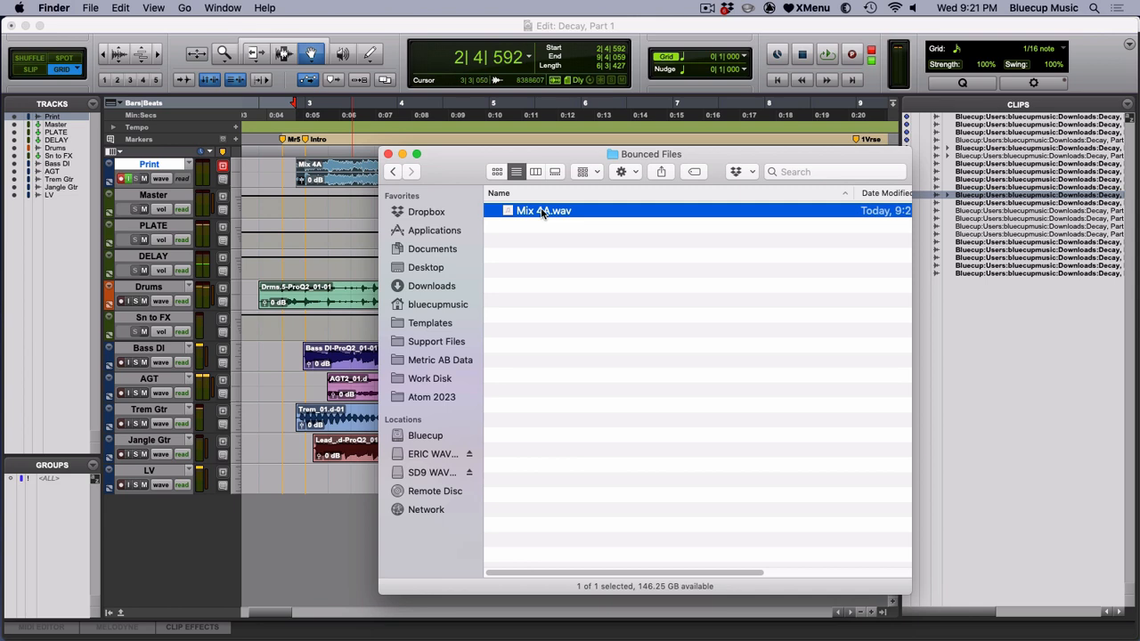
- Create a new folder named Stereo Mix Masters inside the Bounced Files folder
left_click(559, 309)
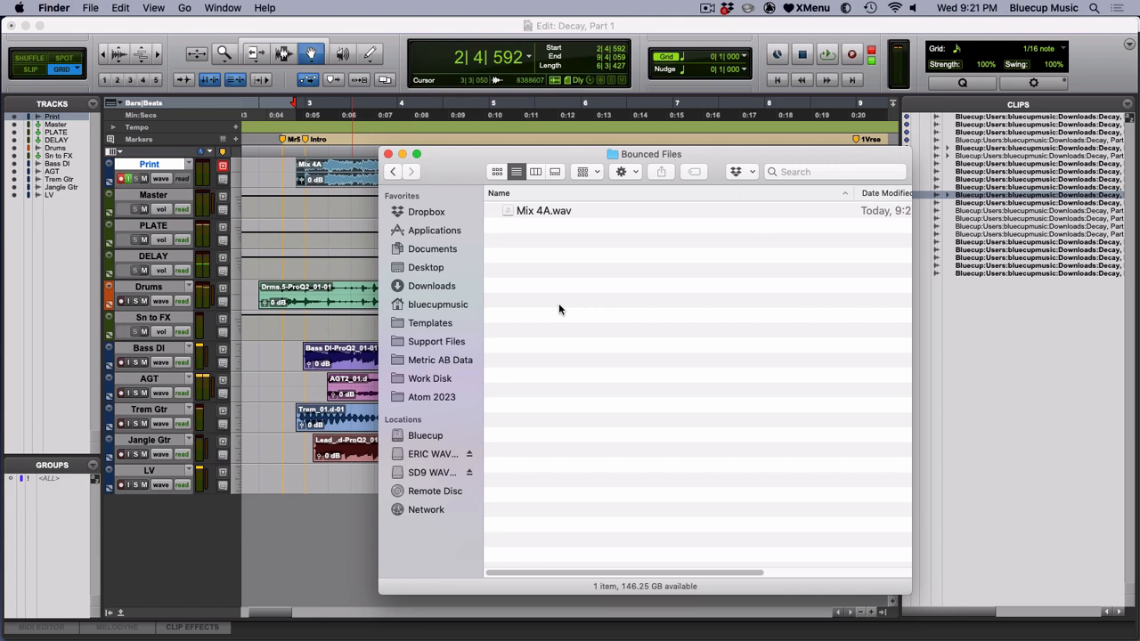
key("super+shift+n")
type("Stere")
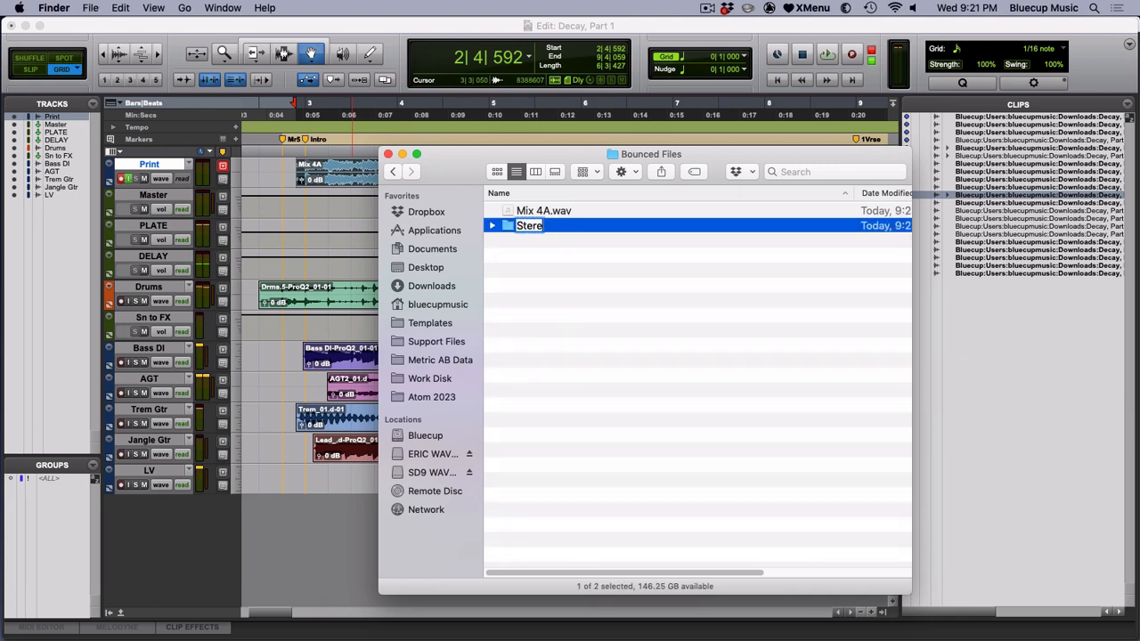
type("o Mix M")
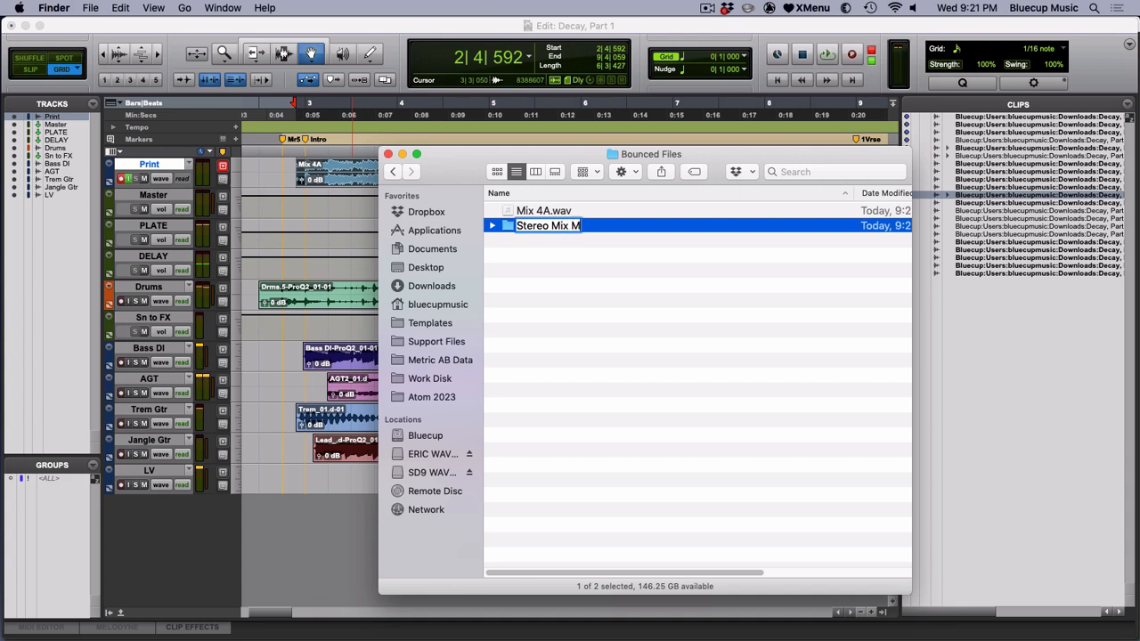
type("Aste")
key("BackSpace")
key("BackSpace")
key("BackSpace")
type("a")
key("Return")
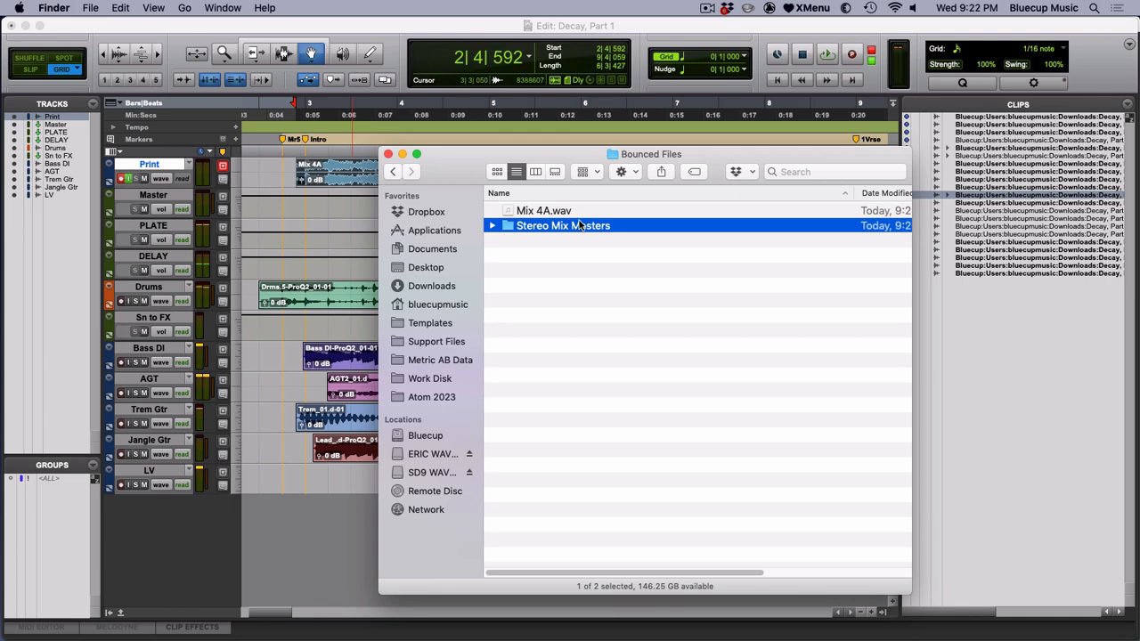
- Return to Pro Tools, hide the Clips list, and fit the whole session timeline in the Edit window
left_click(325, 490)
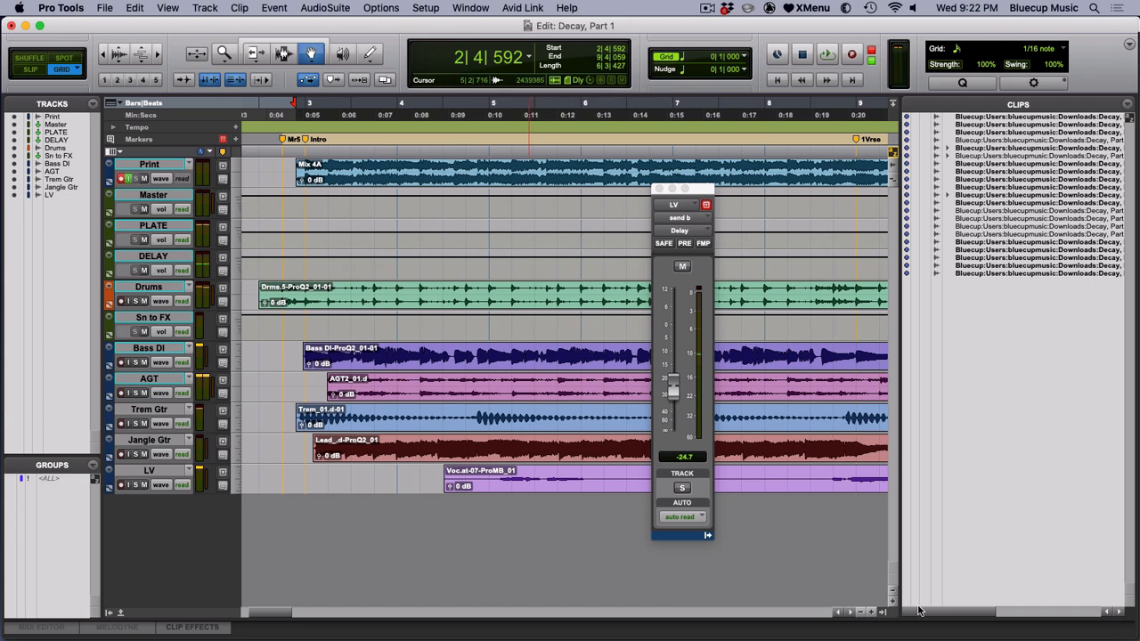
left_click(884, 619)
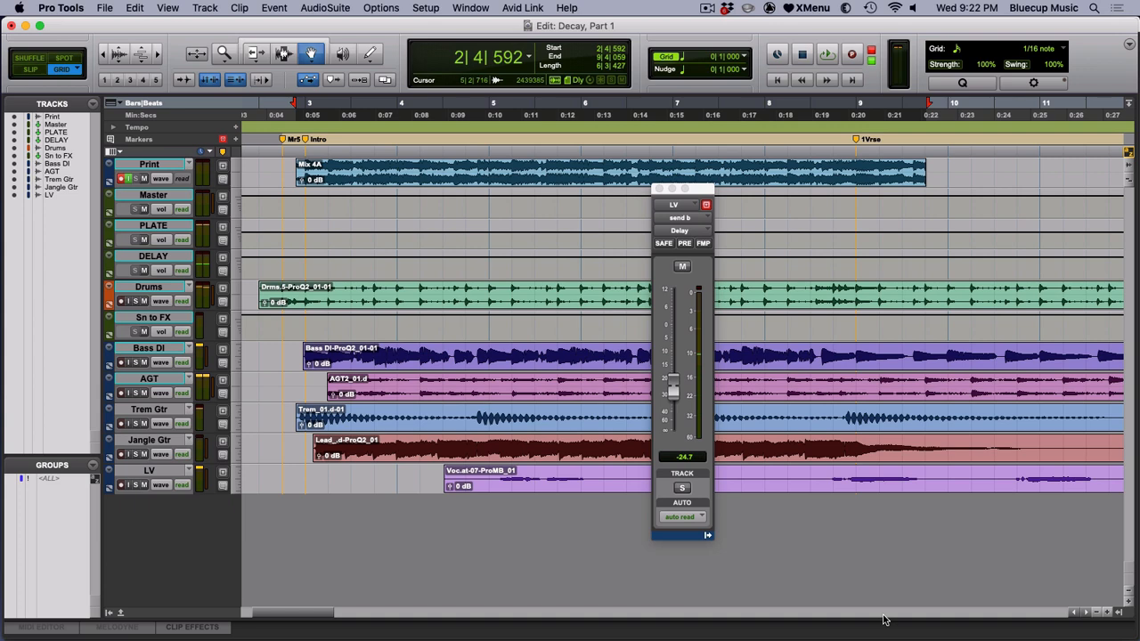
key("alt+a")
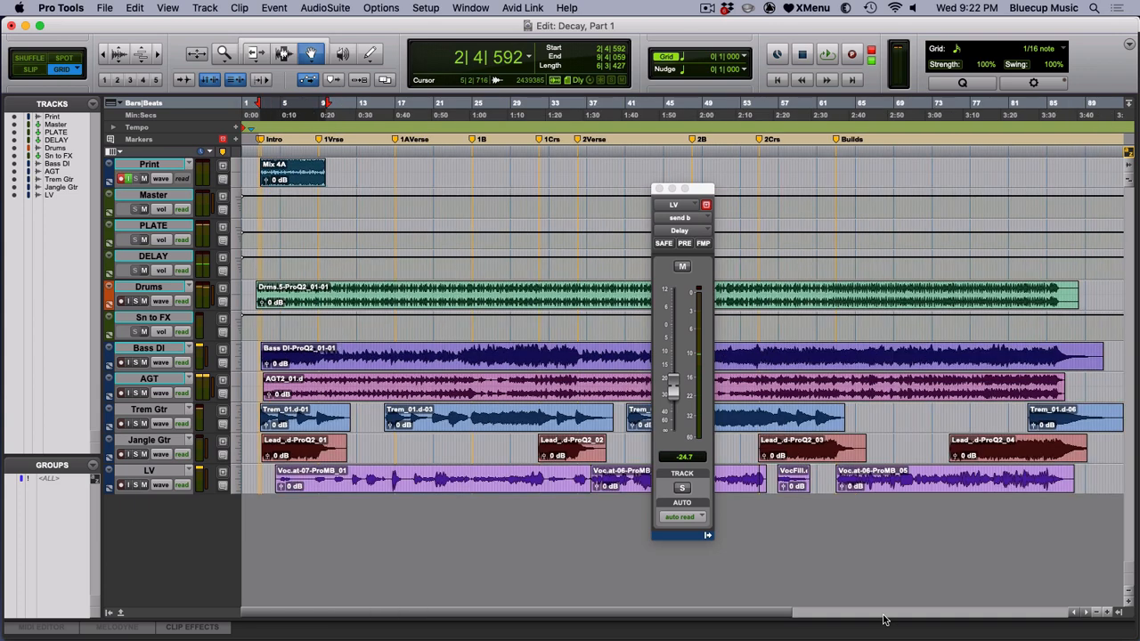